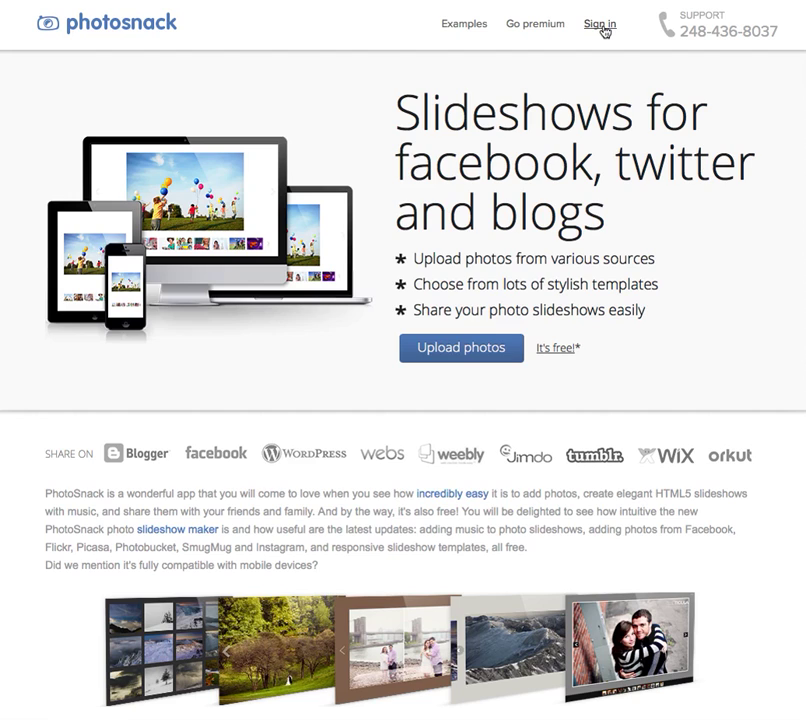
Sign in to PhotoSnack with the e-mail option, entering the account password, and refuse password saving for this website.
{"action": "left_click", "coordinate": [601, 27]}
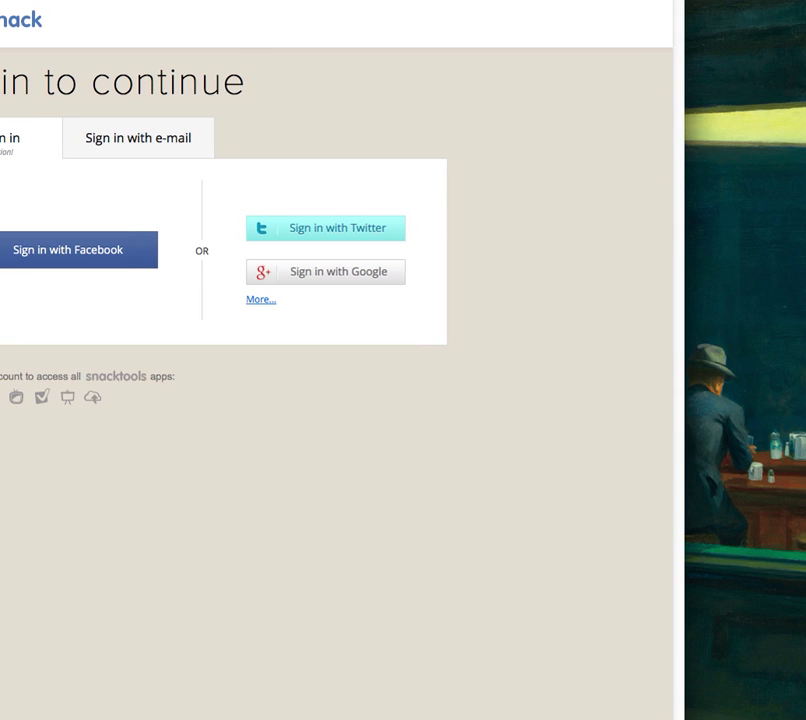
{"action": "left_click", "coordinate": [169, 146]}
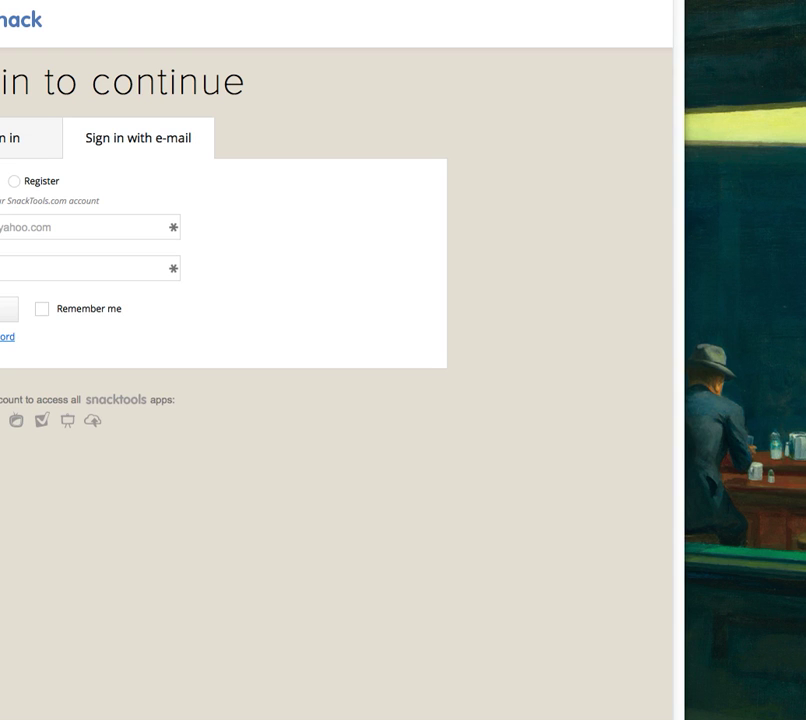
{"action": "left_click", "coordinate": [49, 270]}
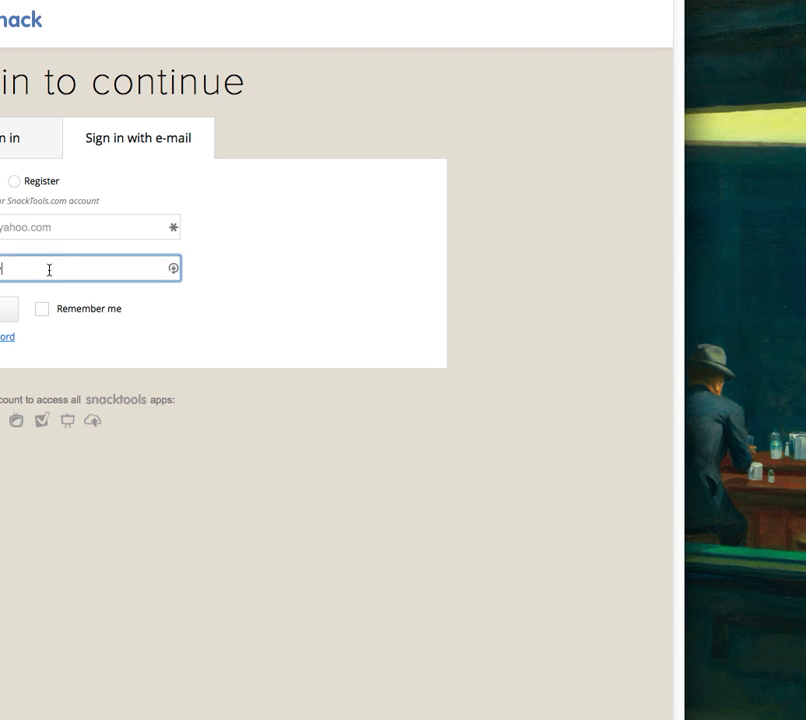
{"action": "type", "text": "•"}
{"action": "left_click", "coordinate": [12, 311]}
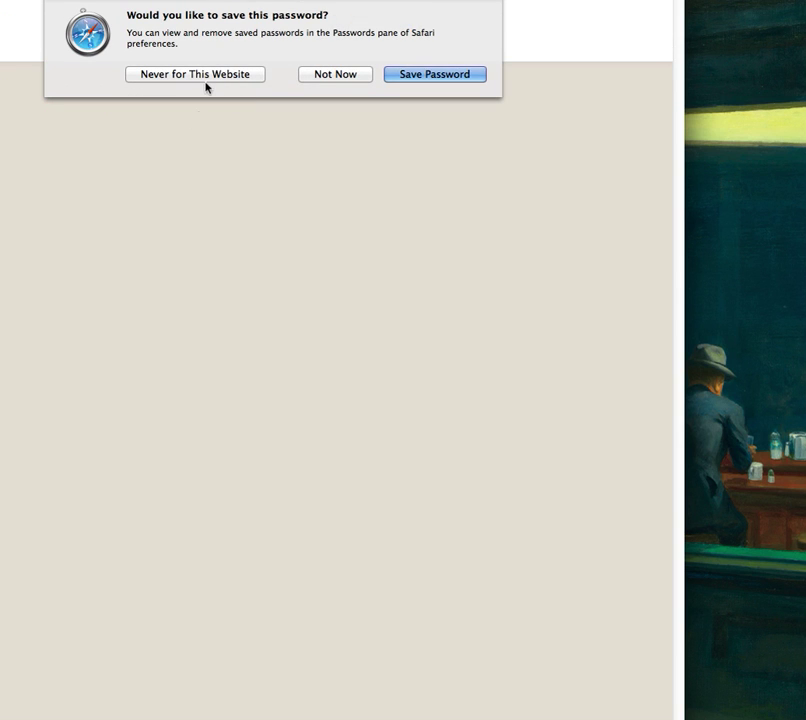
{"action": "left_click", "coordinate": [210, 76]}
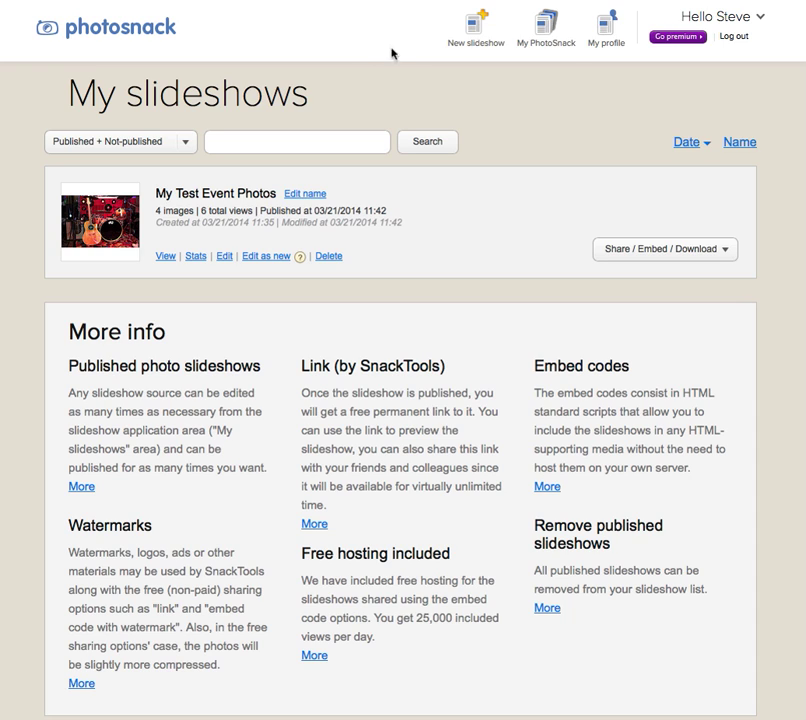
Start a new slideshow, title its album "Pictures from Last Weeks Charity Event", and dismiss the notice above the form.
{"action": "left_click", "coordinate": [478, 30]}
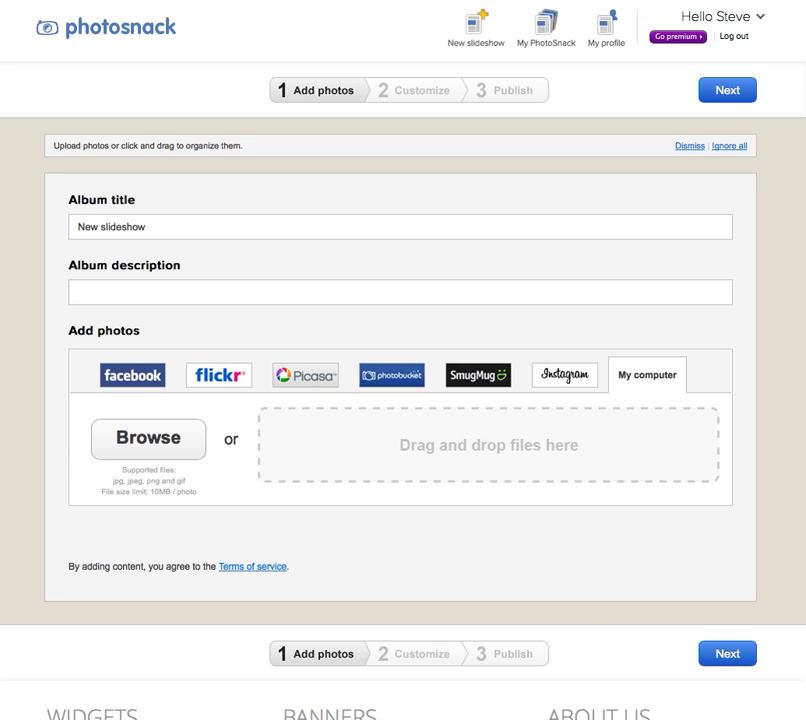
{"action": "left_click", "coordinate": [98, 227]}
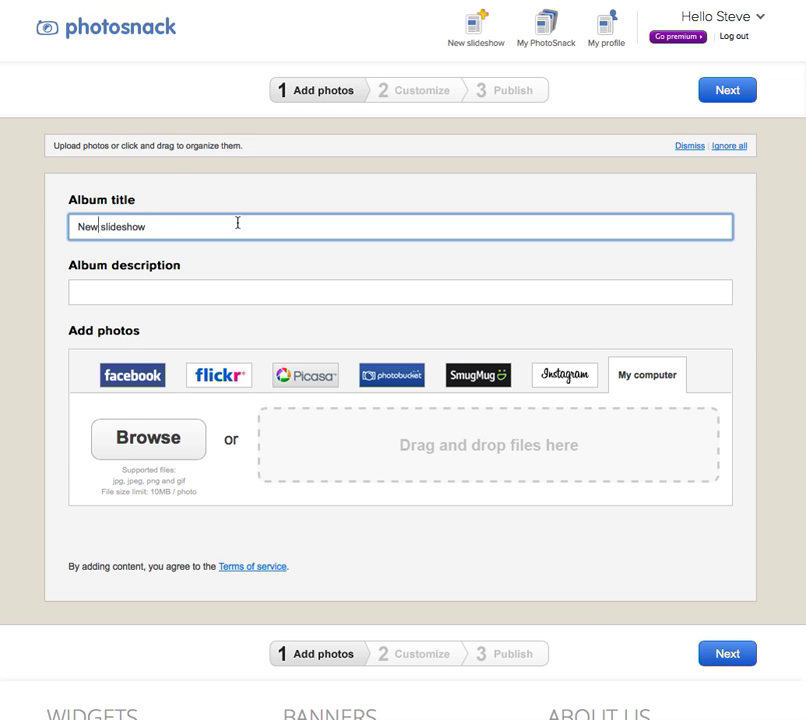
{"action": "triple_click", "coordinate": [238, 222]}
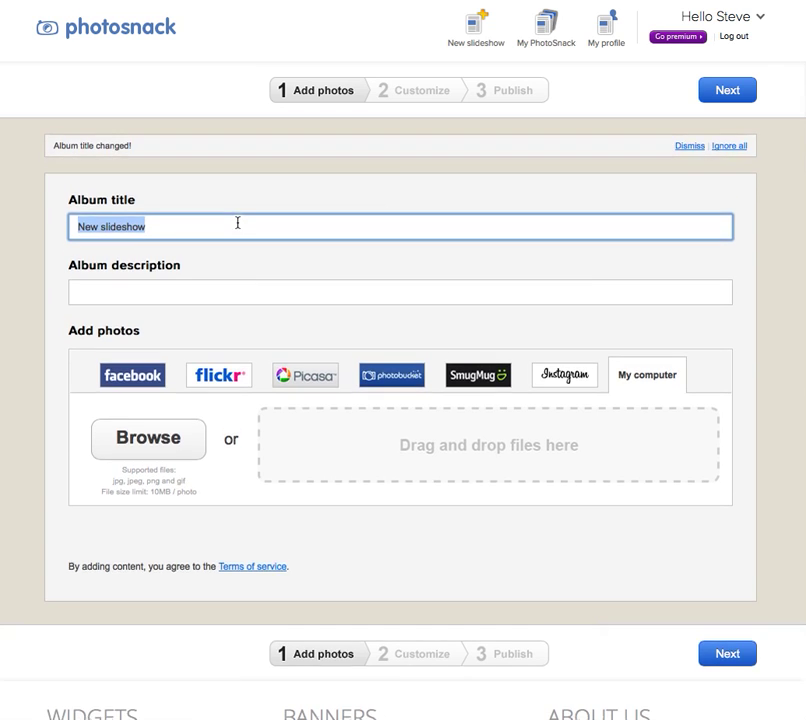
{"action": "type", "text": "Pic"}
{"action": "type", "text": "ynes"}
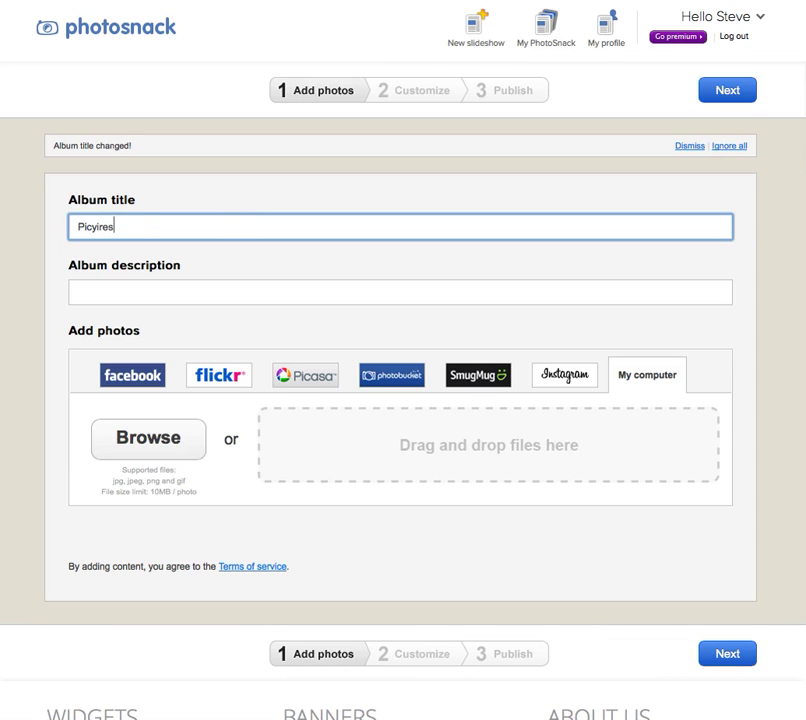
{"action": "key", "text": "ctrl+a"}
{"action": "type", "text": "Pictures from Last Weeks Charity Even"}
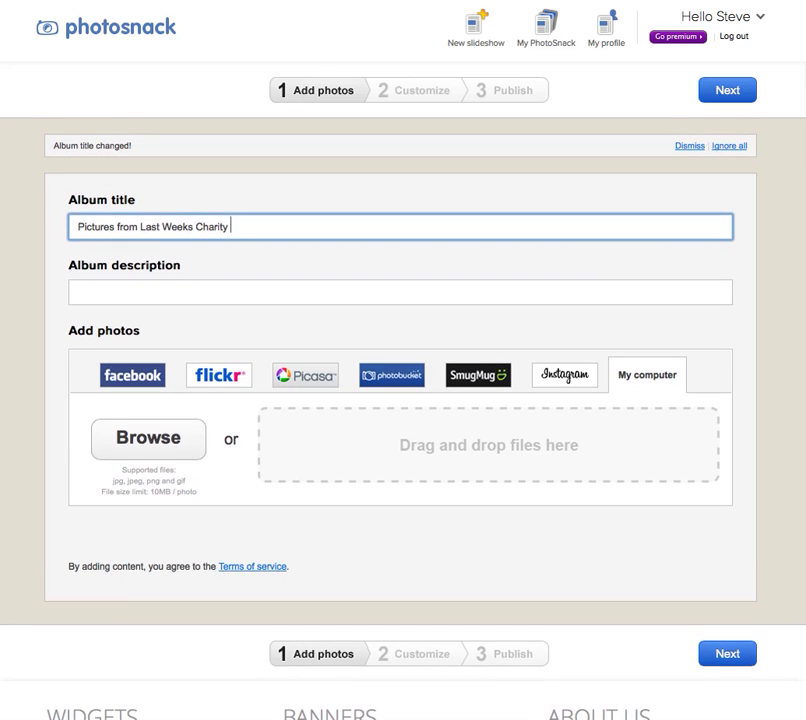
{"action": "type", "text": "t"}
{"action": "left_click", "coordinate": [686, 147]}
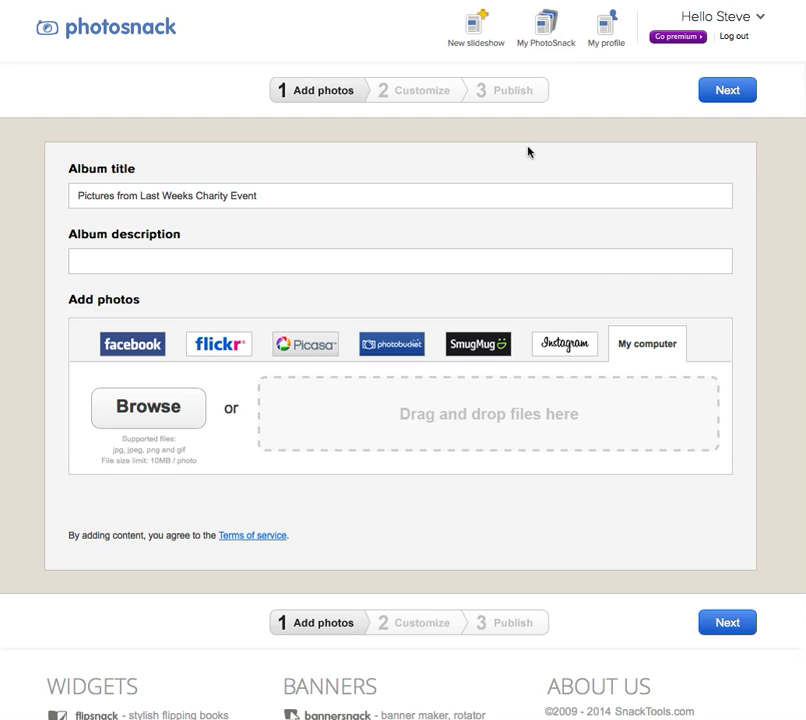
Enter the album description "All the pictures that are fit to publish!".
{"action": "left_click", "coordinate": [147, 267]}
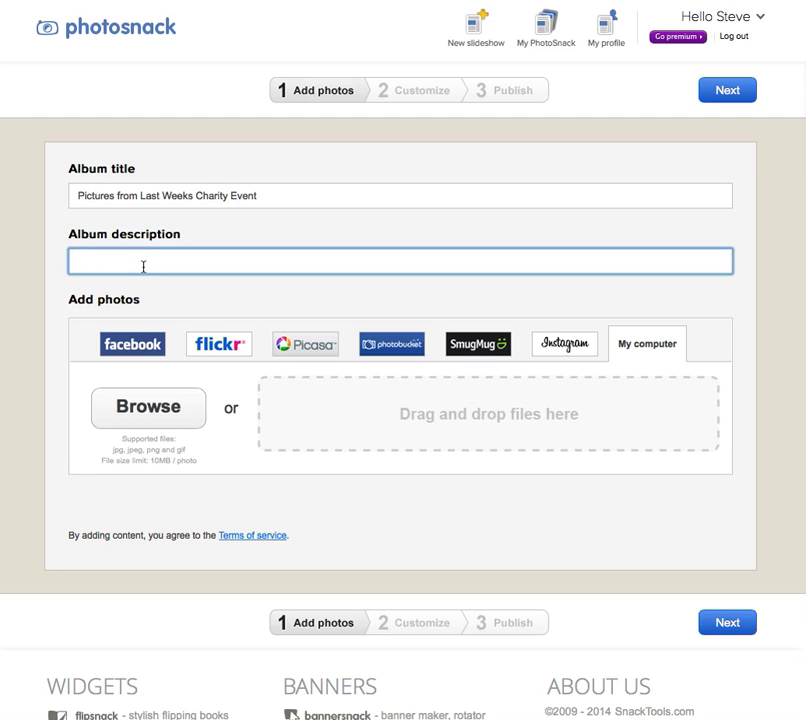
{"action": "type", "text": "All the pictures that are fit to publush"}
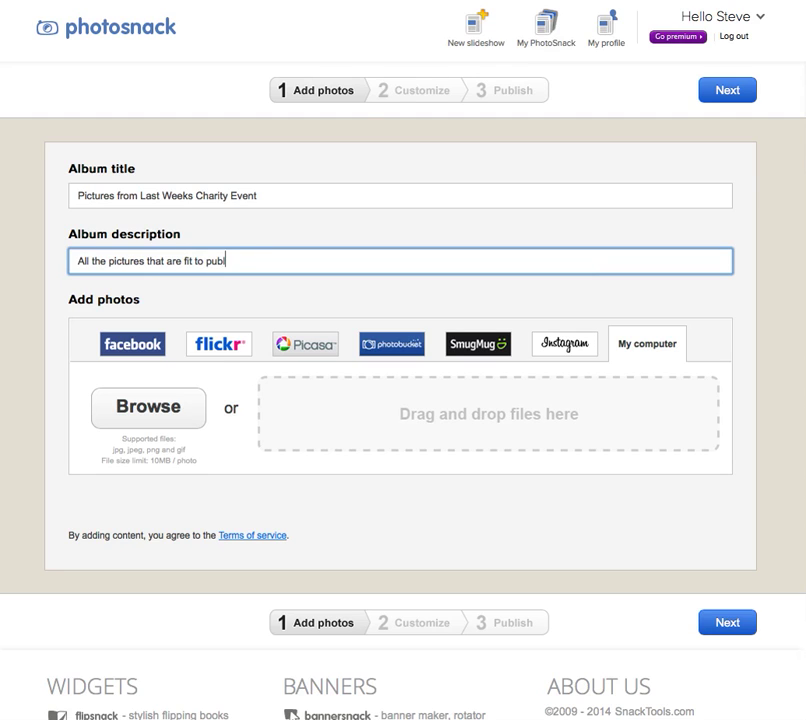
{"action": "key", "text": "BackSpace"}
{"action": "key", "text": "BackSpace"}
{"action": "key", "text": "BackSpace"}
{"action": "type", "text": "ish!"}
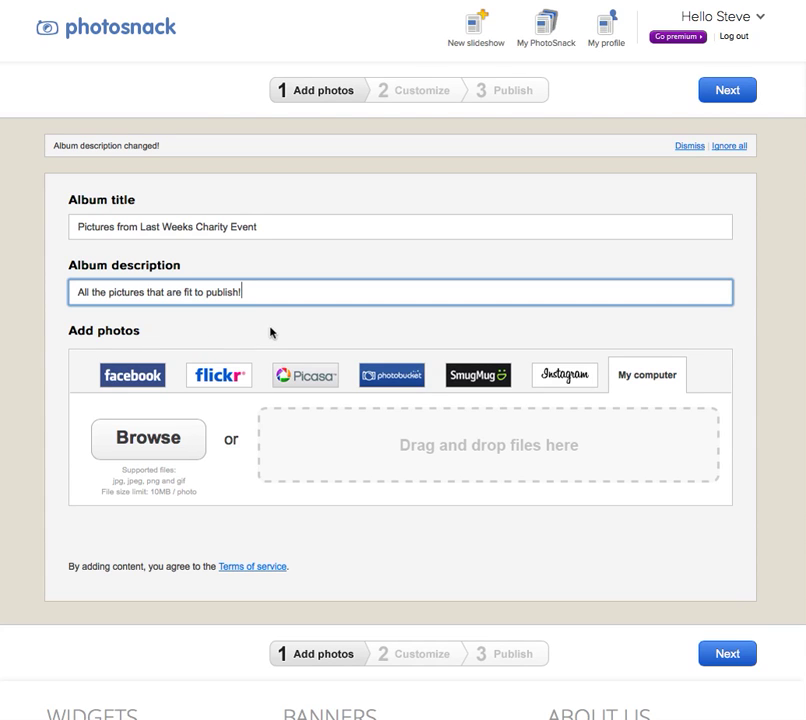
{"action": "left_click", "coordinate": [224, 387]}
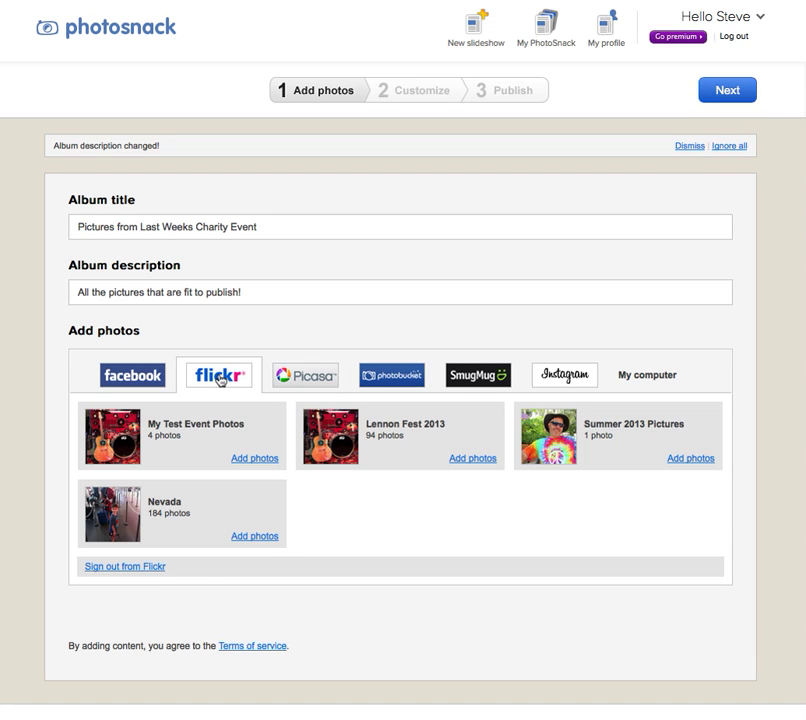
{"action": "left_click", "coordinate": [314, 385]}
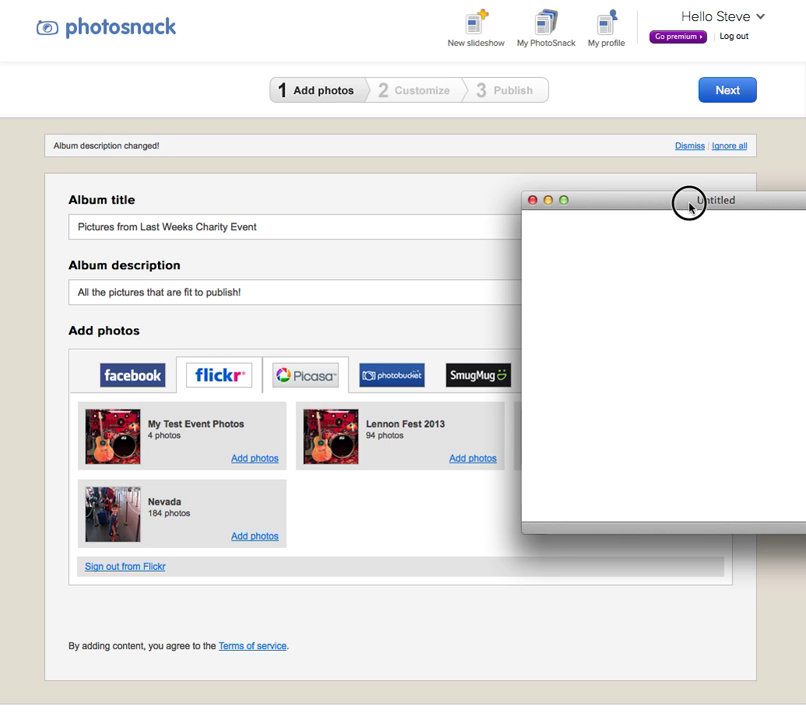
{"action": "left_click_drag", "start_coordinate": [689, 203], "coordinate": [578, 191]}
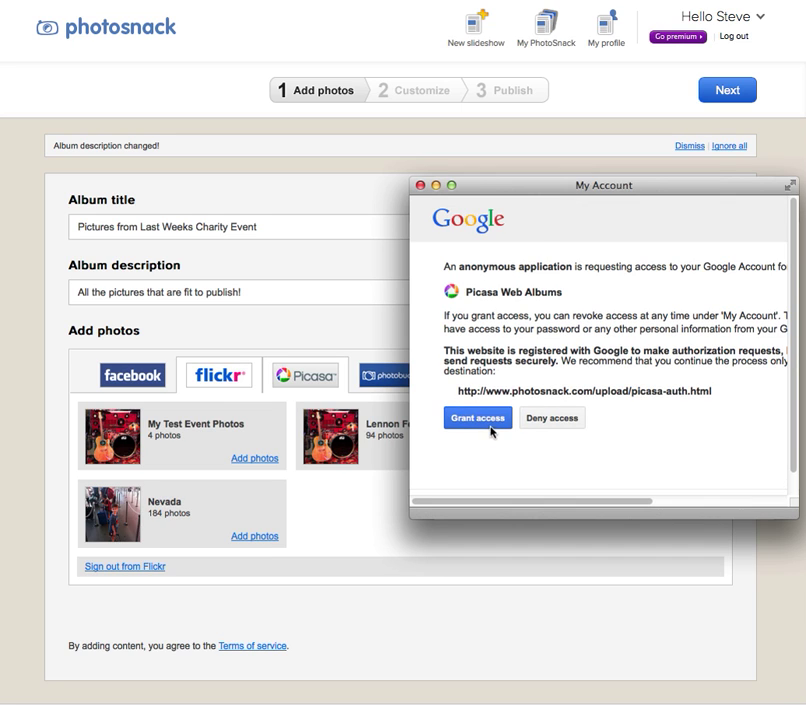
{"action": "left_click", "coordinate": [421, 186]}
Add the photos from the Flickr album "My Test Event Photos" and move the drumming photo from third to second place.
{"action": "left_click", "coordinate": [218, 378]}
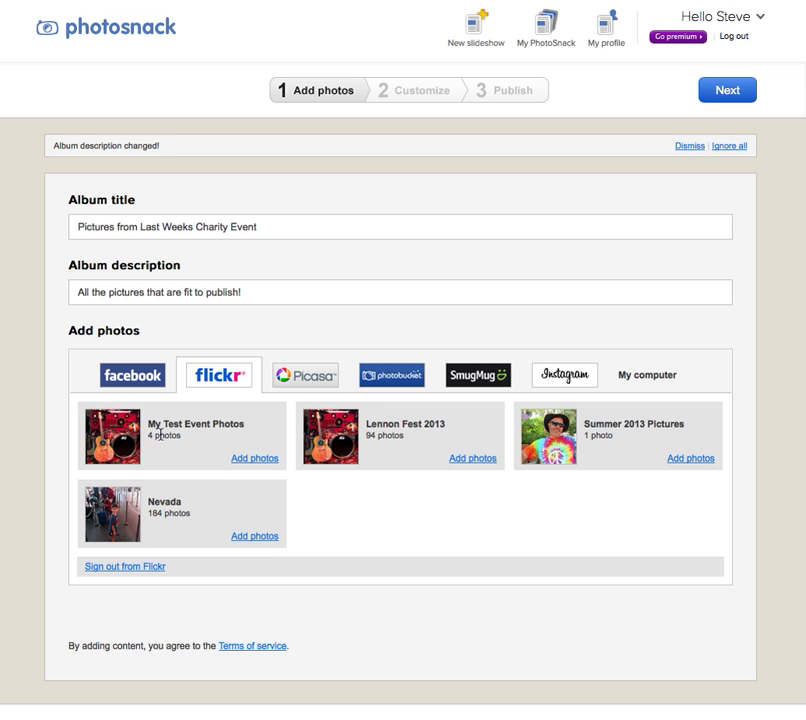
{"action": "left_click", "coordinate": [255, 459]}
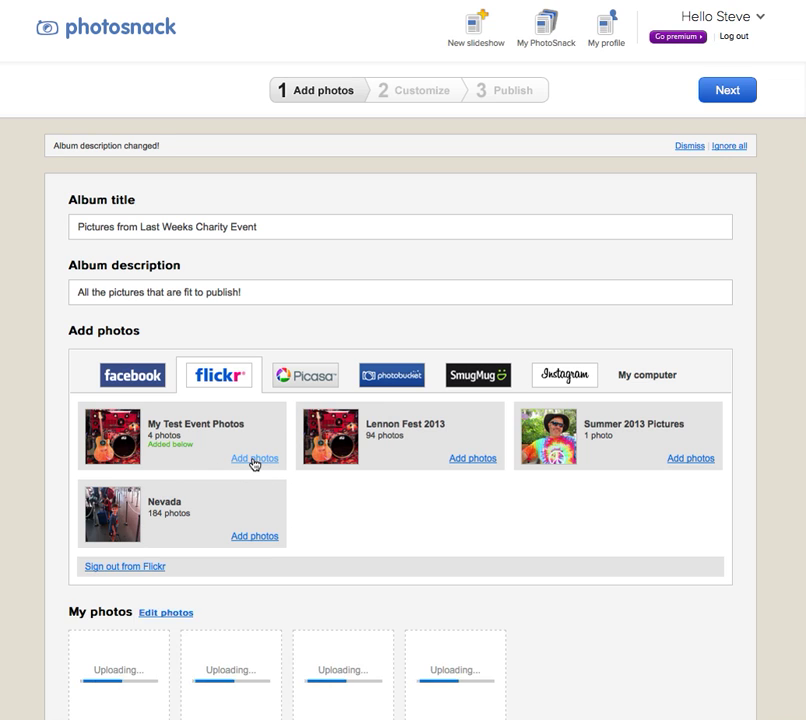
{"action": "scroll", "coordinate": [198, 664], "scroll_direction": "down", "scroll_amount": 3}
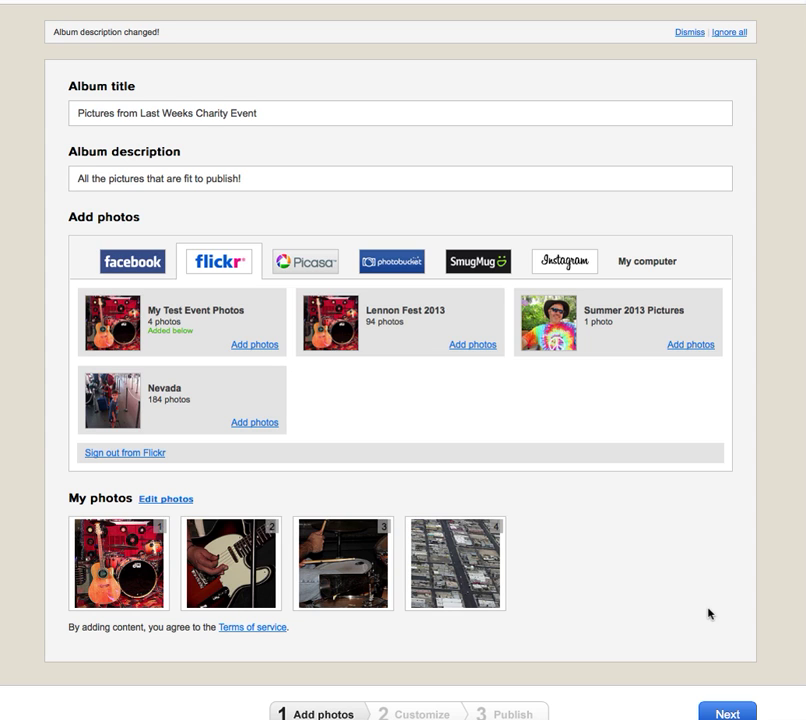
{"action": "left_click_drag", "start_coordinate": [342, 572], "coordinate": [182, 574]}
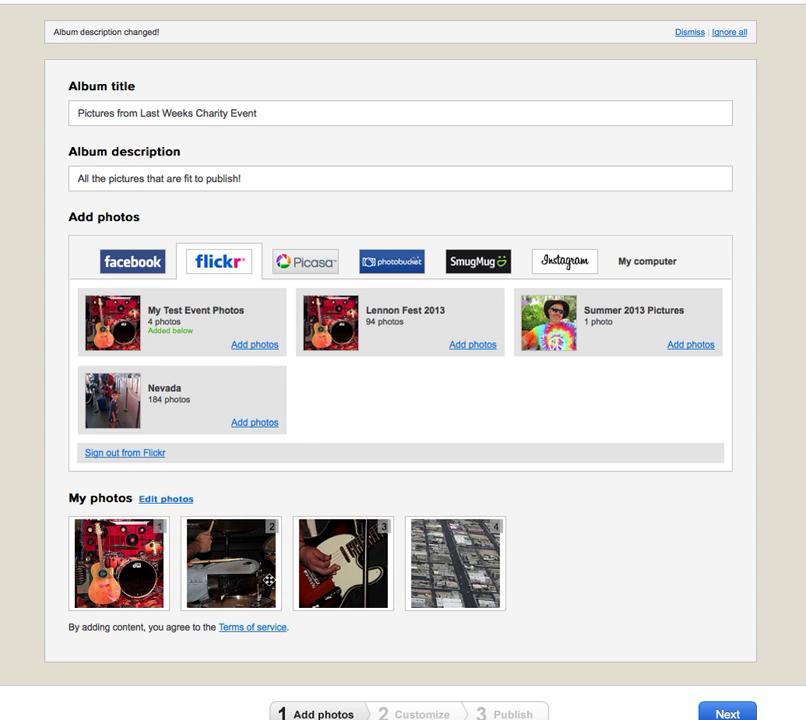
{"action": "mouse_move", "coordinate": [328, 578]}
Add the city skyline, frog and chessboard picture files from the computer to the album.
{"action": "left_click", "coordinate": [658, 264]}
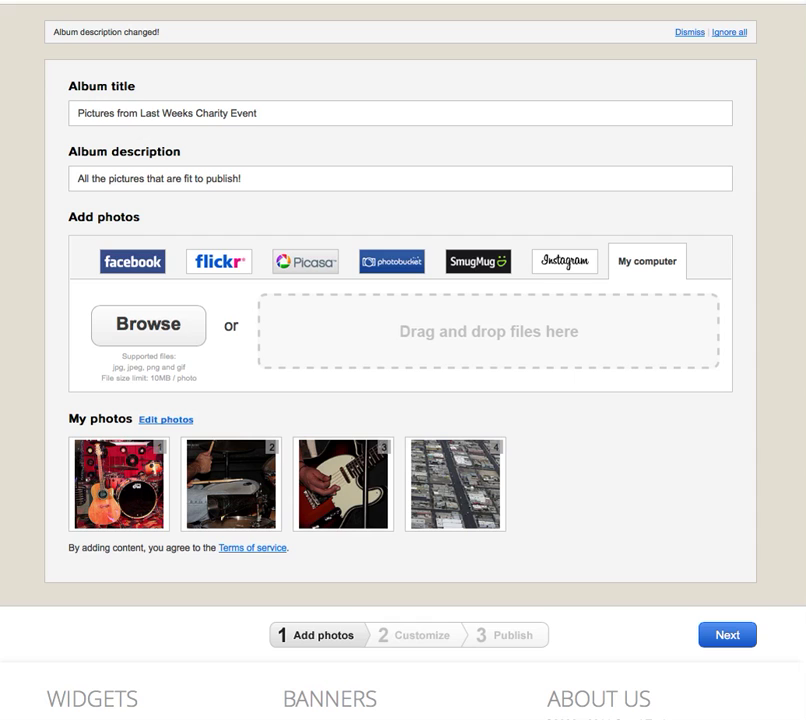
{"action": "left_click_drag", "start_coordinate": [800, 205], "coordinate": [580, 333]}
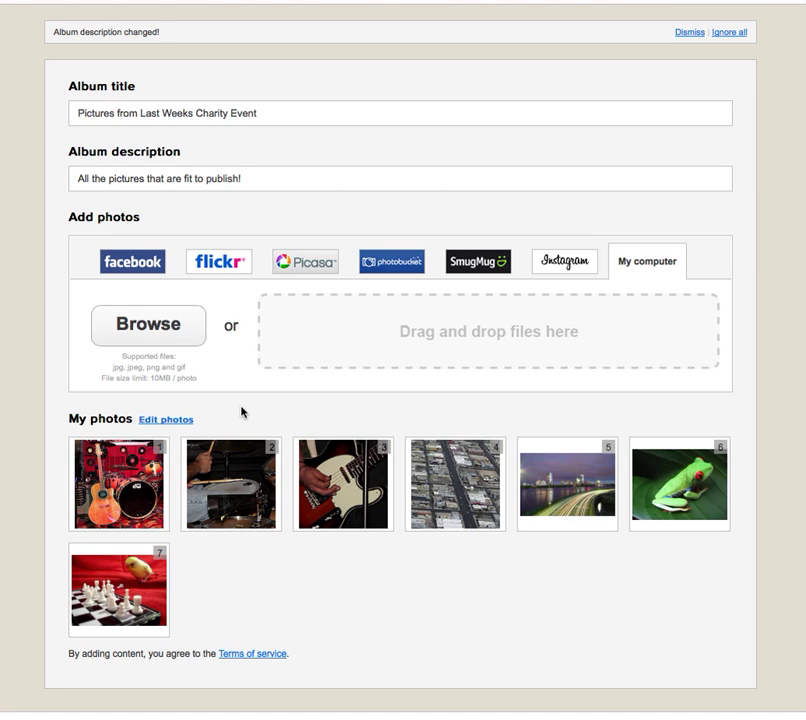
Open the album's photos for editing and mark the aerial city photo IMG_0902 for removal.
{"action": "left_click", "coordinate": [170, 421]}
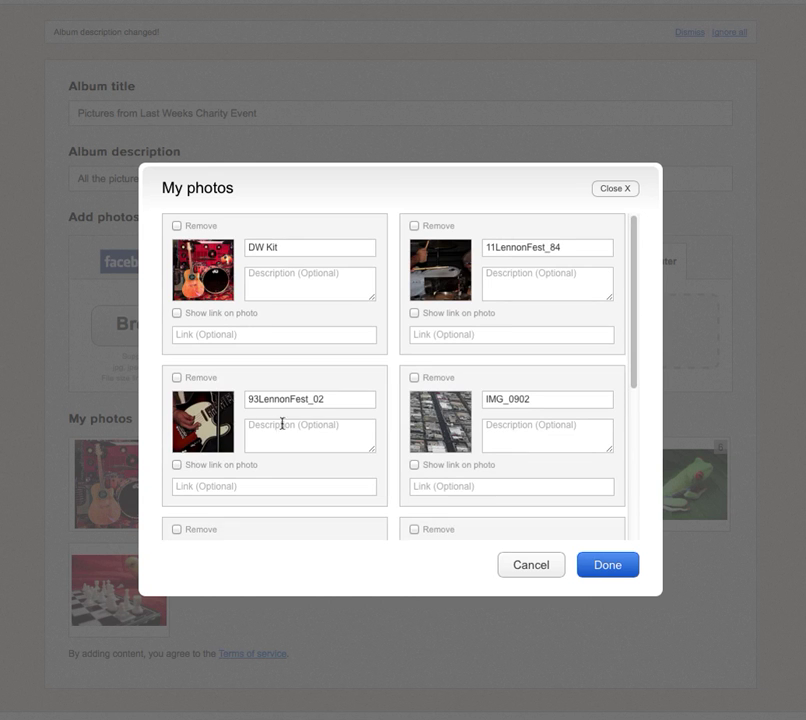
{"action": "left_click", "coordinate": [414, 378]}
{"action": "left_click", "coordinate": [610, 578]}
Rename the second photo, 11LennonFest_84, as "Drum Sticks".
{"action": "left_click_drag", "start_coordinate": [484, 247], "coordinate": [610, 247]}
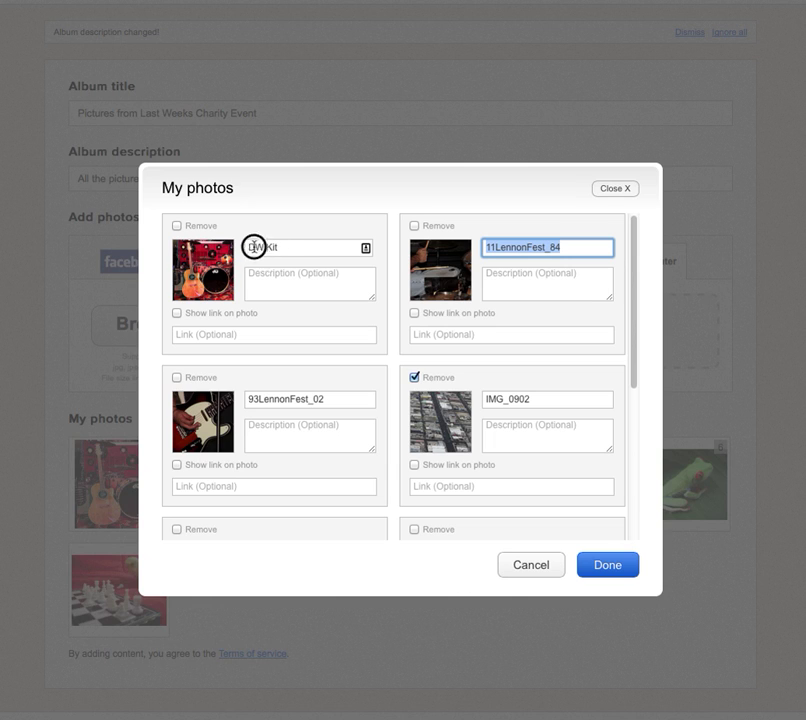
{"action": "left_click_drag", "start_coordinate": [252, 246], "coordinate": [283, 246]}
{"action": "left_click", "coordinate": [284, 246]}
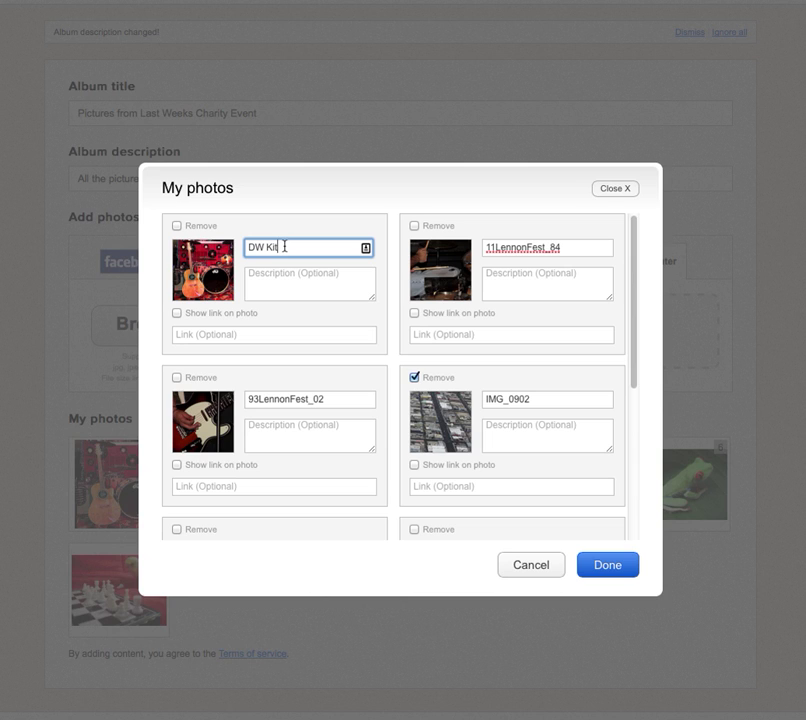
{"action": "left_click", "coordinate": [496, 248]}
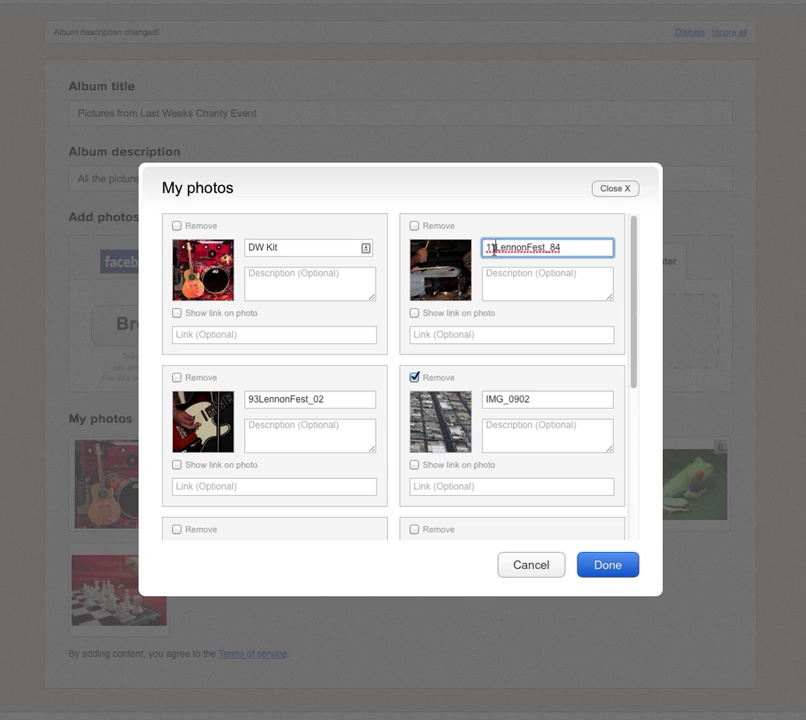
{"action": "left_click", "coordinate": [575, 249]}
{"action": "left_click_drag", "start_coordinate": [489, 248], "coordinate": [577, 246]}
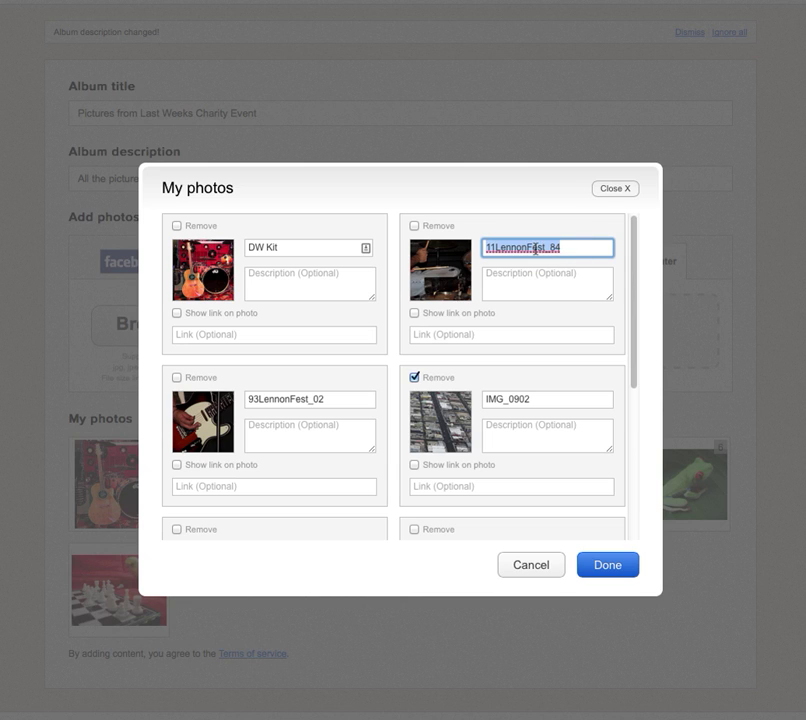
{"action": "type", "text": "Drum Sticks"}
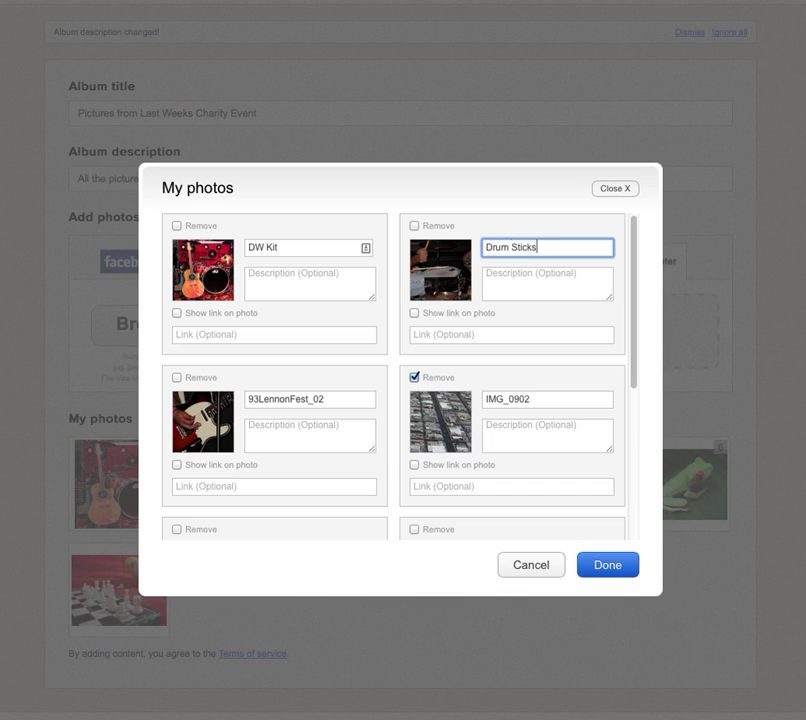
Rename the photo 93LennonFest_02 as "Guitar" and apply the photo edits.
{"action": "left_click", "coordinate": [310, 398]}
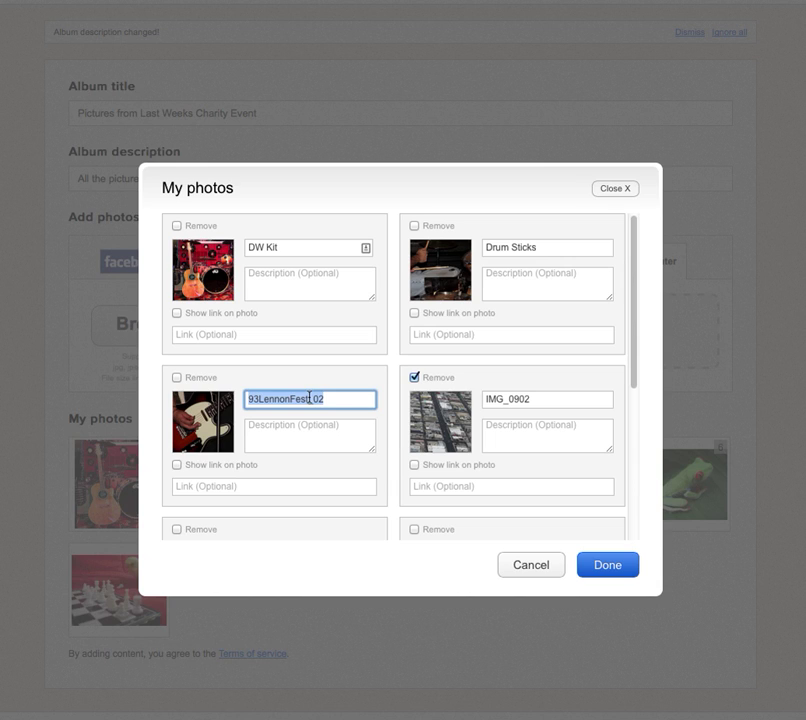
{"action": "type", "text": "Gui"}
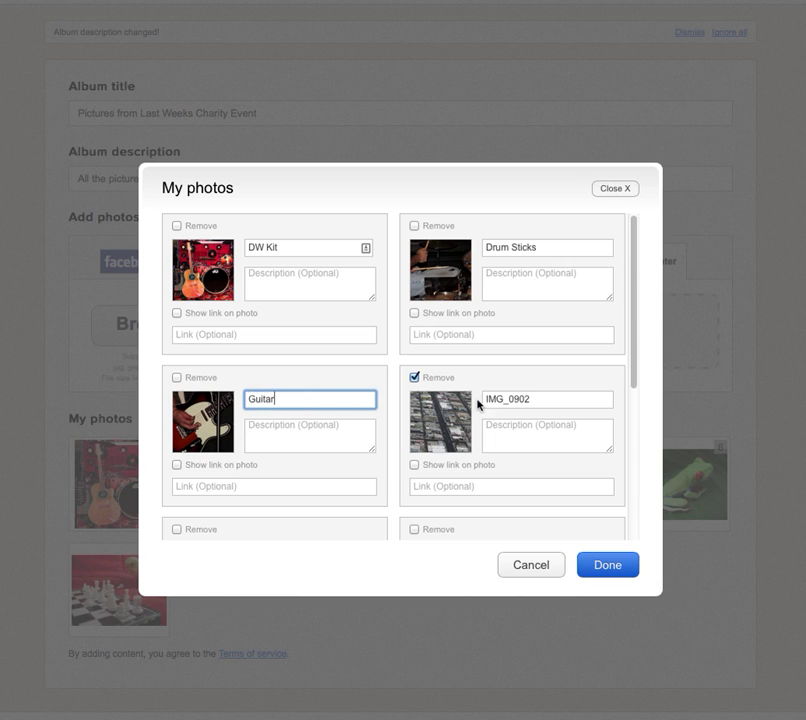
{"action": "type", "text": "tar"}
{"action": "key", "text": "Tab"}
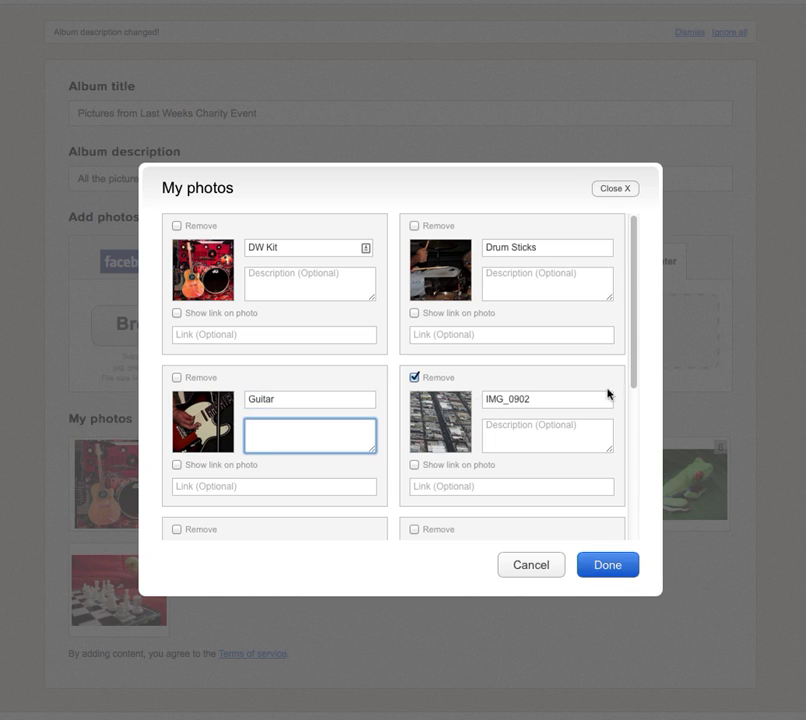
{"action": "left_click", "coordinate": [605, 566]}
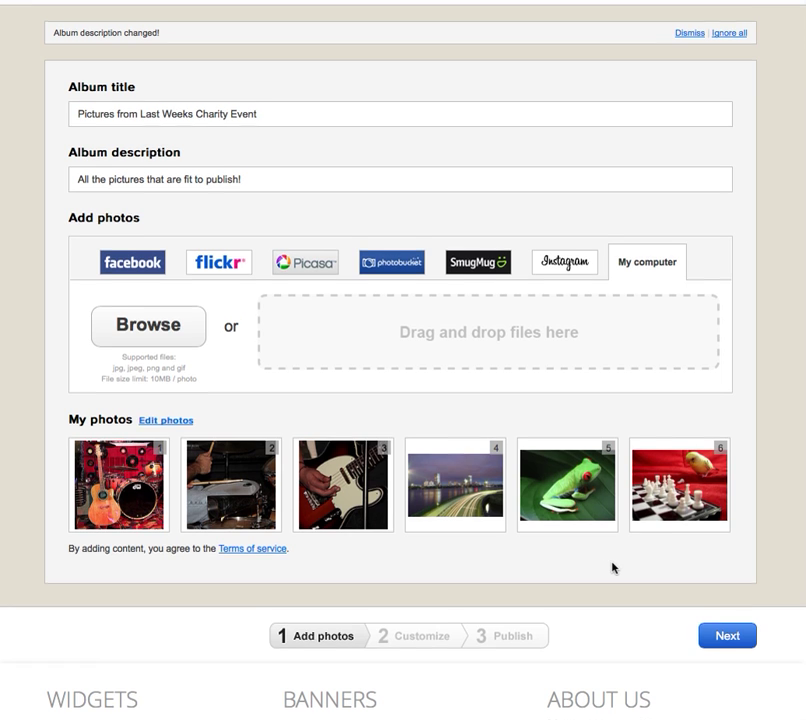
Continue from adding photos to the Customize stage of the slideshow.
{"action": "scroll", "coordinate": [612, 567], "scroll_direction": "up", "scroll_amount": 2}
{"action": "scroll", "coordinate": [612, 565], "scroll_direction": "down", "scroll_amount": 1}
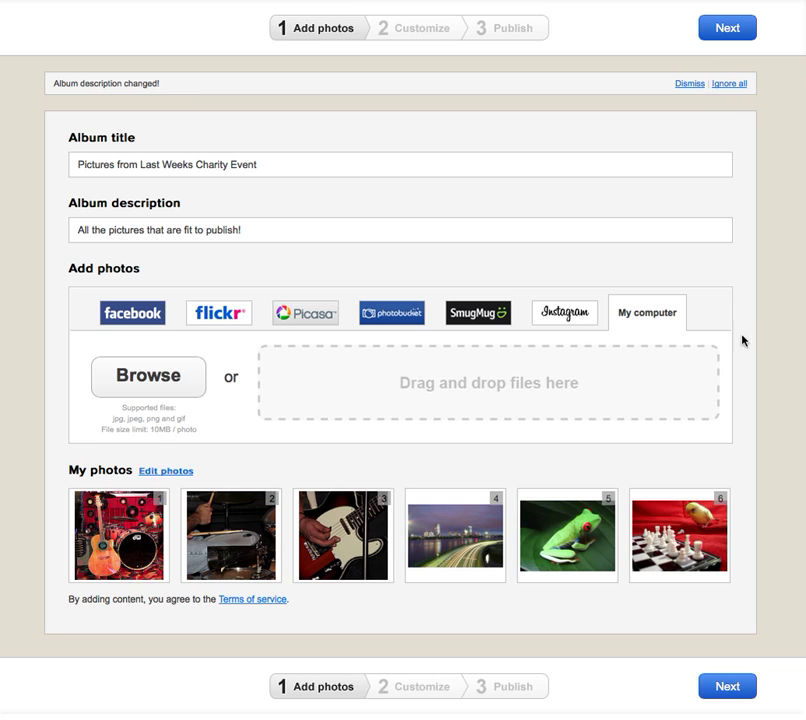
{"action": "left_click", "coordinate": [747, 689]}
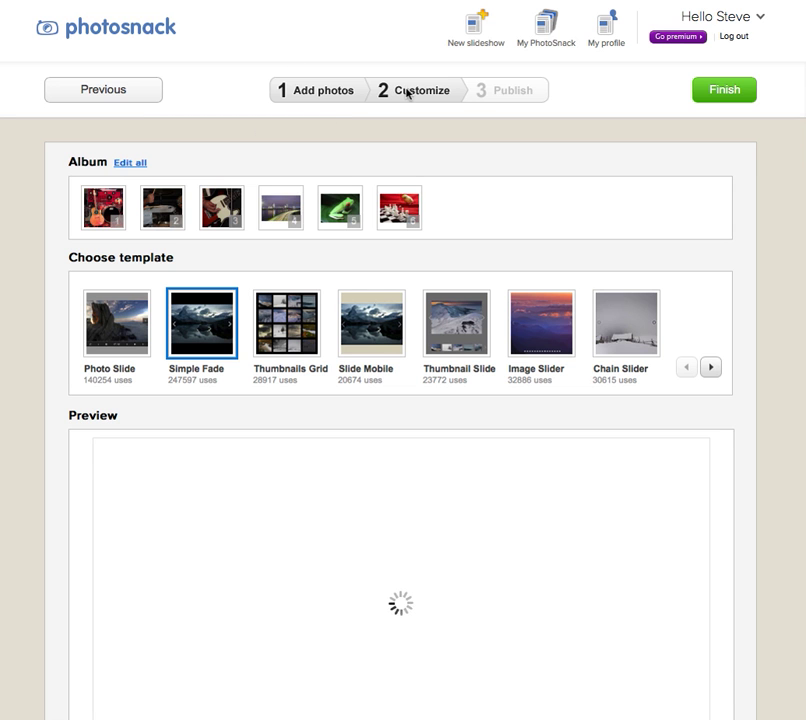
Examine the Customize stage's templates, slideshow preview and size, display and audio settings.
{"action": "scroll", "coordinate": [754, 243], "scroll_direction": "down", "scroll_amount": 3}
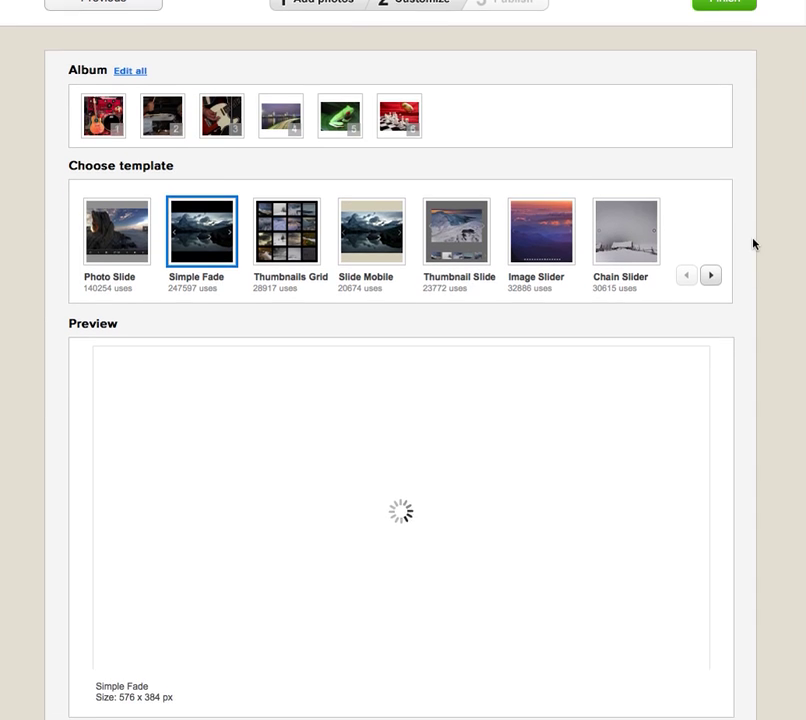
{"action": "scroll", "coordinate": [754, 243], "scroll_direction": "down", "scroll_amount": 1}
{"action": "scroll", "coordinate": [754, 243], "scroll_direction": "down", "scroll_amount": 1}
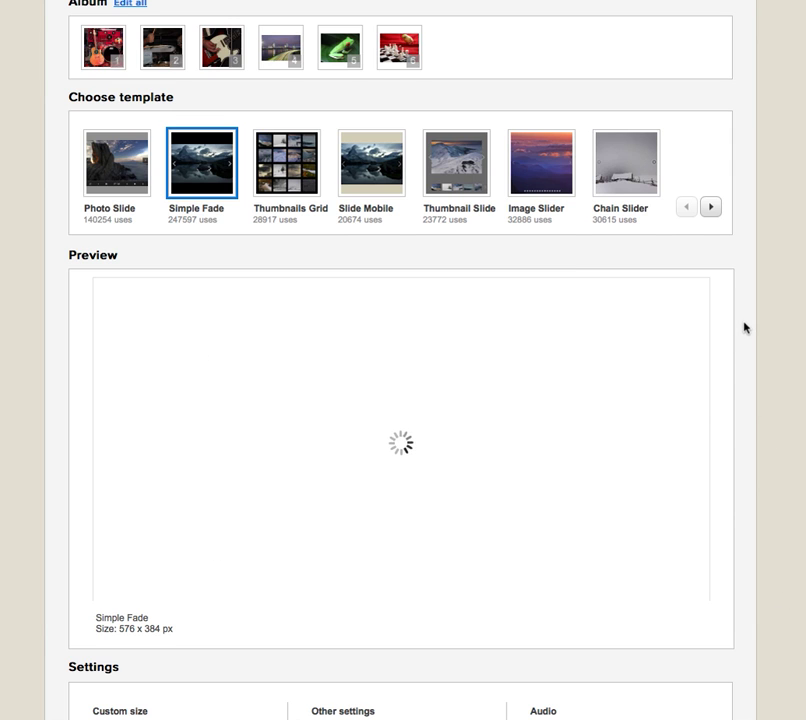
{"action": "scroll", "coordinate": [745, 327], "scroll_direction": "down", "scroll_amount": 2}
{"action": "scroll", "coordinate": [745, 327], "scroll_direction": "up", "scroll_amount": 1}
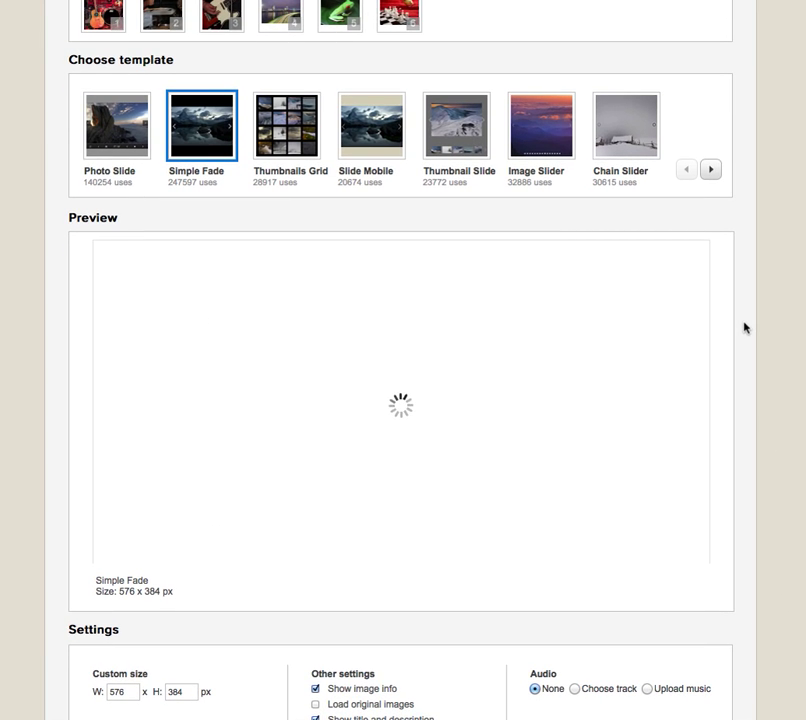
{"action": "scroll", "coordinate": [745, 327], "scroll_direction": "up", "scroll_amount": 2}
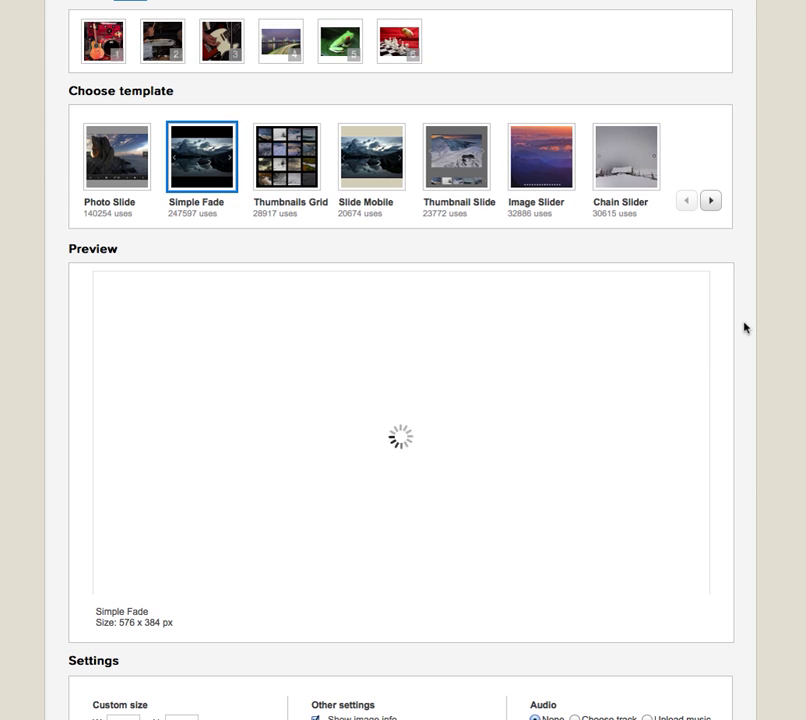
{"action": "scroll", "coordinate": [745, 327], "scroll_direction": "down", "scroll_amount": 5}
{"action": "scroll", "coordinate": [745, 327], "scroll_direction": "down", "scroll_amount": 1}
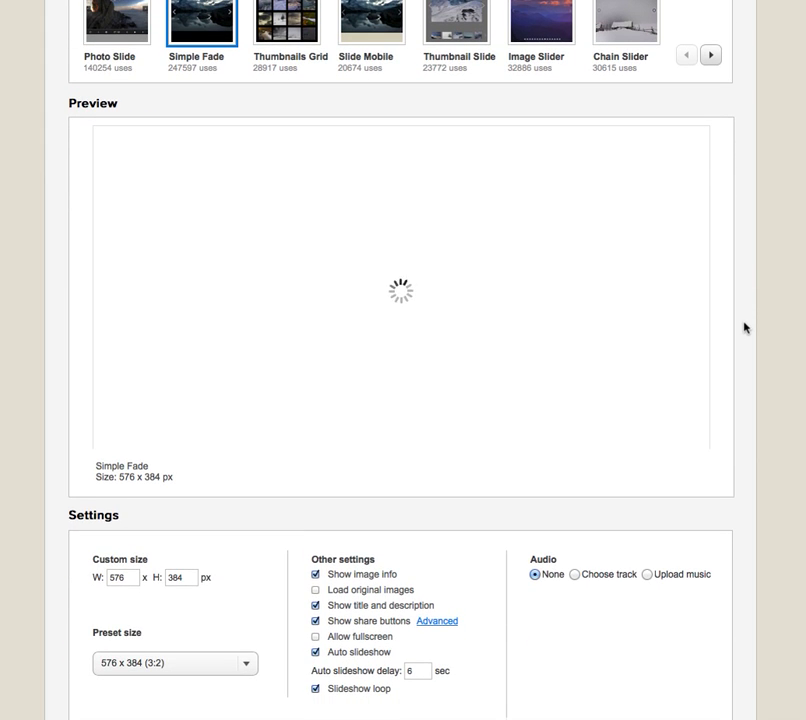
{"action": "scroll", "coordinate": [745, 327], "scroll_direction": "up", "scroll_amount": 4}
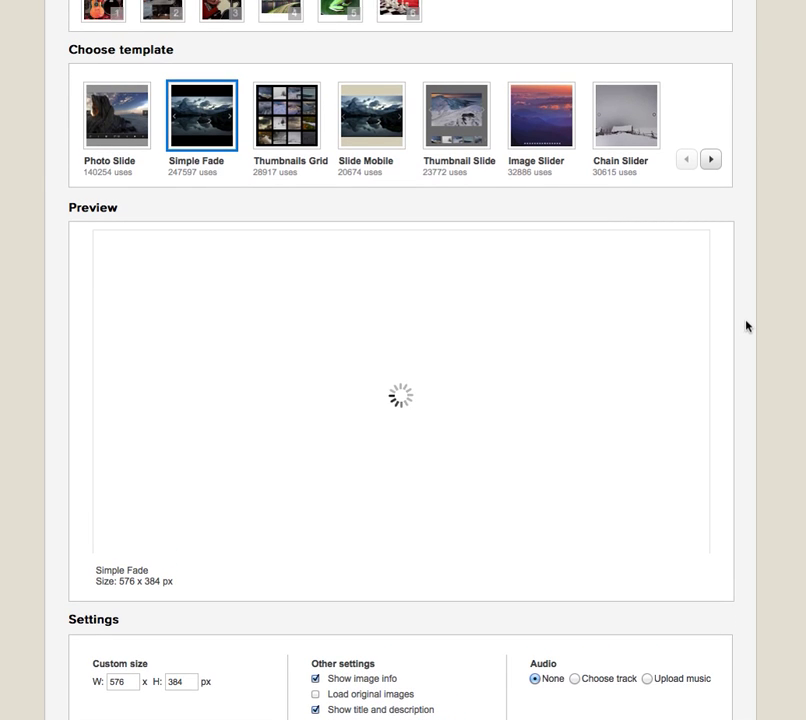
{"action": "scroll", "coordinate": [738, 313], "scroll_direction": "down", "scroll_amount": 2}
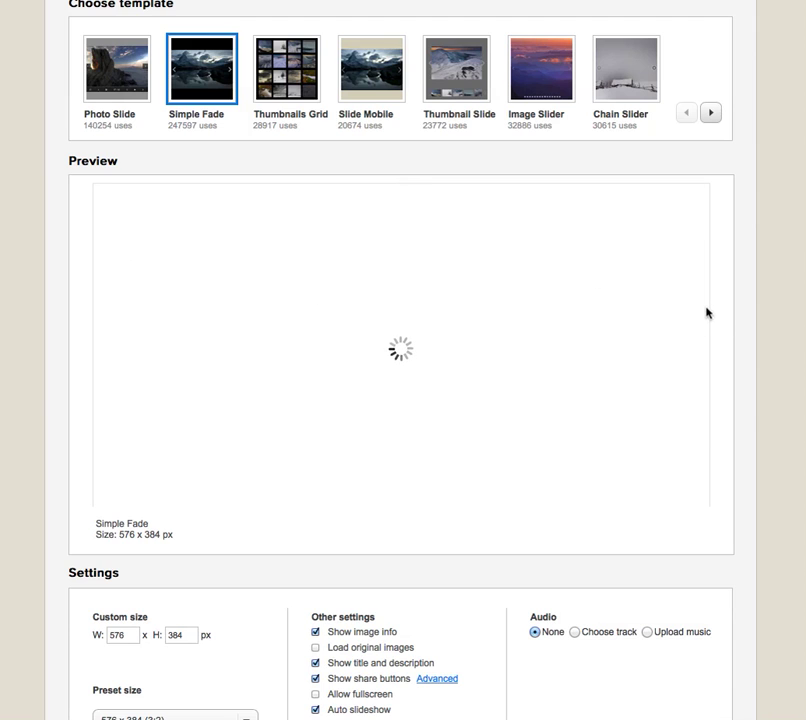
Try the Photo Slide template and switch back to Simple Fade.
{"action": "scroll", "coordinate": [349, 472], "scroll_direction": "up", "scroll_amount": 5}
{"action": "left_click", "coordinate": [110, 240]}
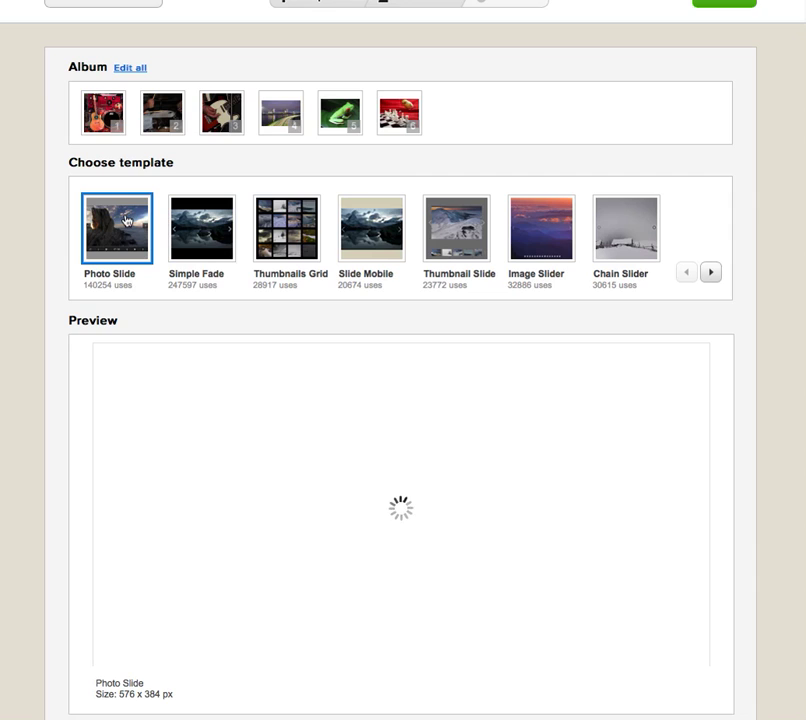
{"action": "left_click", "coordinate": [210, 240]}
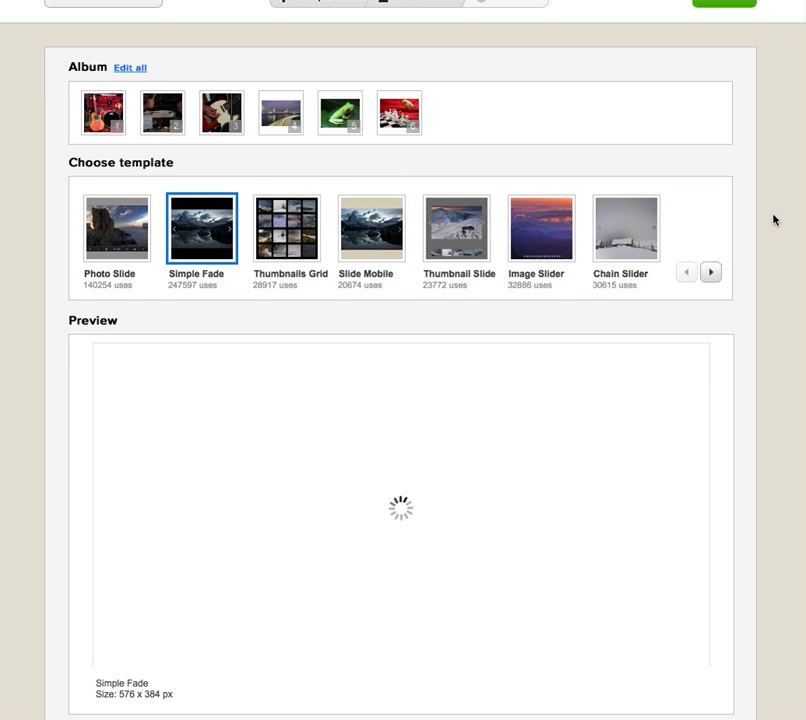
{"action": "scroll", "coordinate": [775, 220], "scroll_direction": "down", "scroll_amount": 1}
{"action": "scroll", "coordinate": [773, 221], "scroll_direction": "down", "scroll_amount": 2}
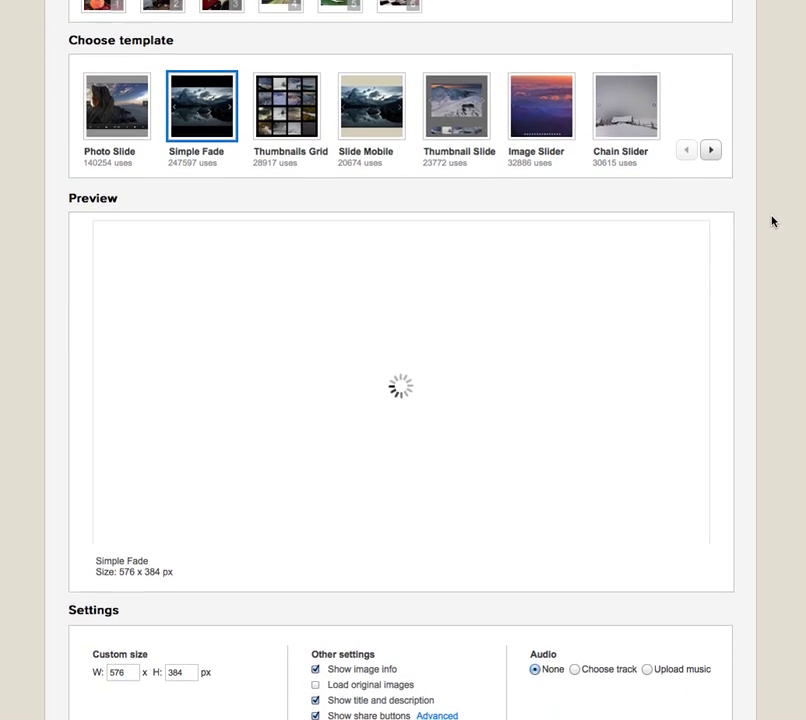
{"action": "scroll", "coordinate": [772, 221], "scroll_direction": "up", "scroll_amount": 5}
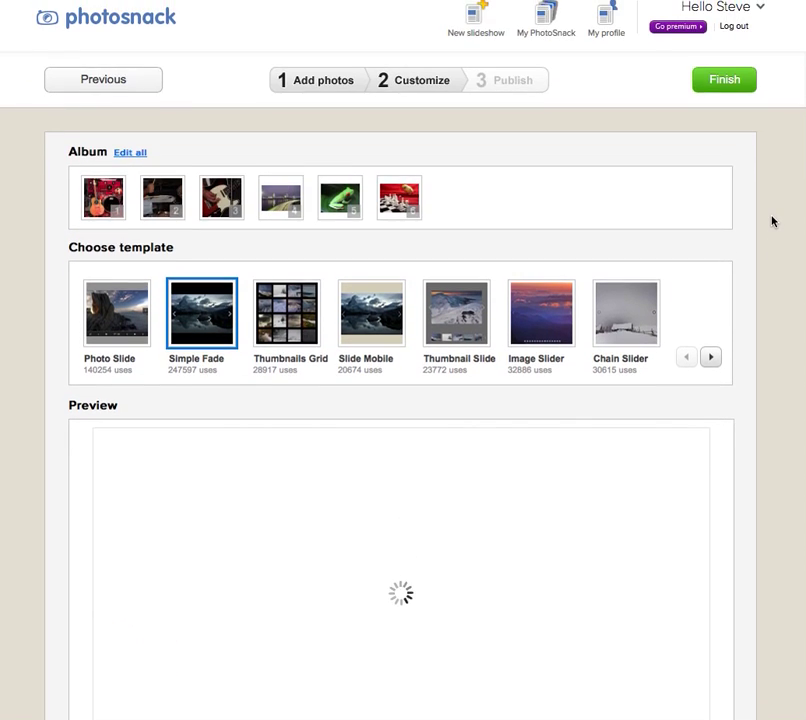
{"action": "scroll", "coordinate": [772, 221], "scroll_direction": "down", "scroll_amount": 3}
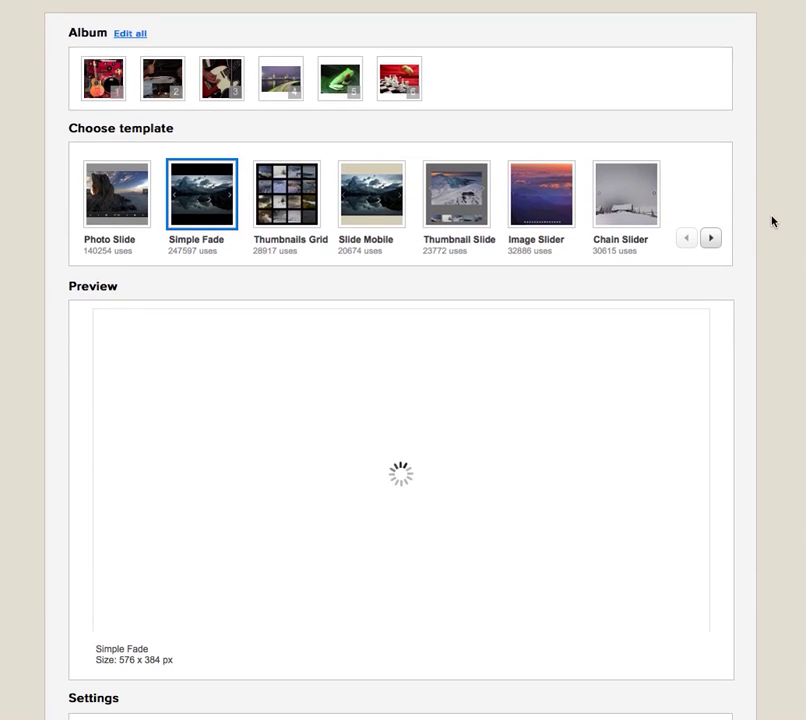
{"action": "scroll", "coordinate": [772, 221], "scroll_direction": "down", "scroll_amount": 1}
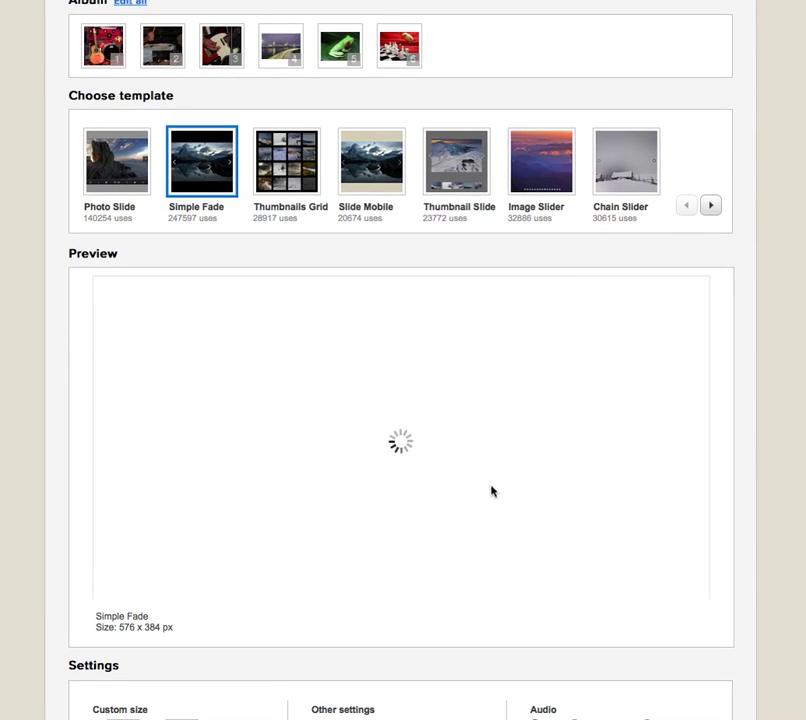
{"action": "scroll", "coordinate": [753, 319], "scroll_direction": "up", "scroll_amount": 2}
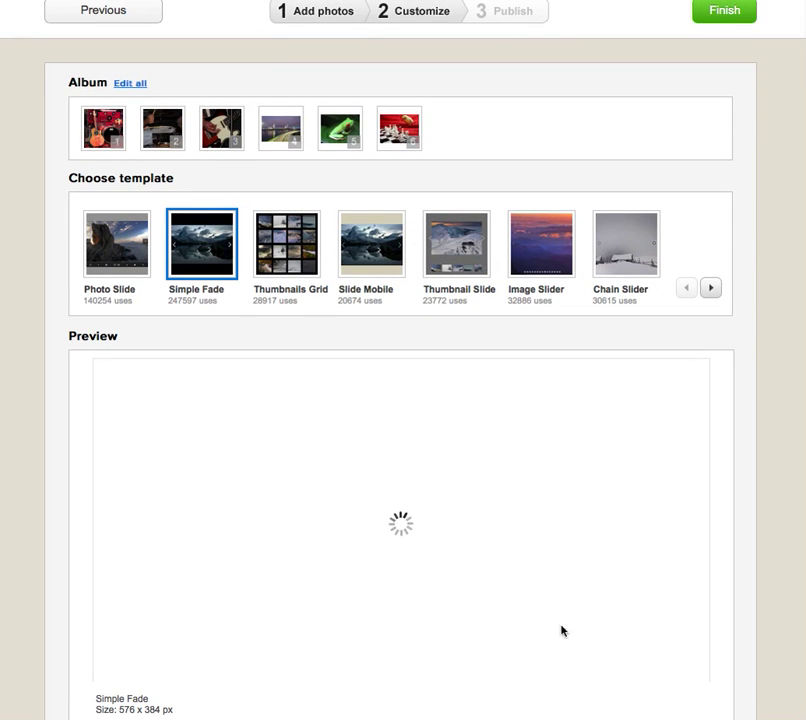
{"action": "scroll", "coordinate": [430, 476], "scroll_direction": "down", "scroll_amount": 1}
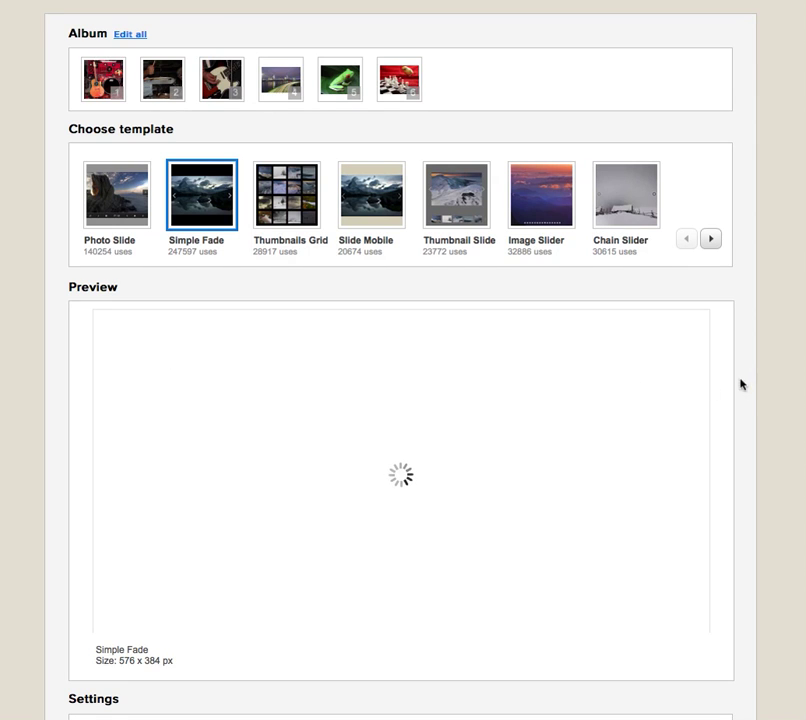
Turn the Show image info setting off and back on.
{"action": "scroll", "coordinate": [755, 381], "scroll_direction": "down", "scroll_amount": 3}
{"action": "scroll", "coordinate": [755, 381], "scroll_direction": "down", "scroll_amount": 6}
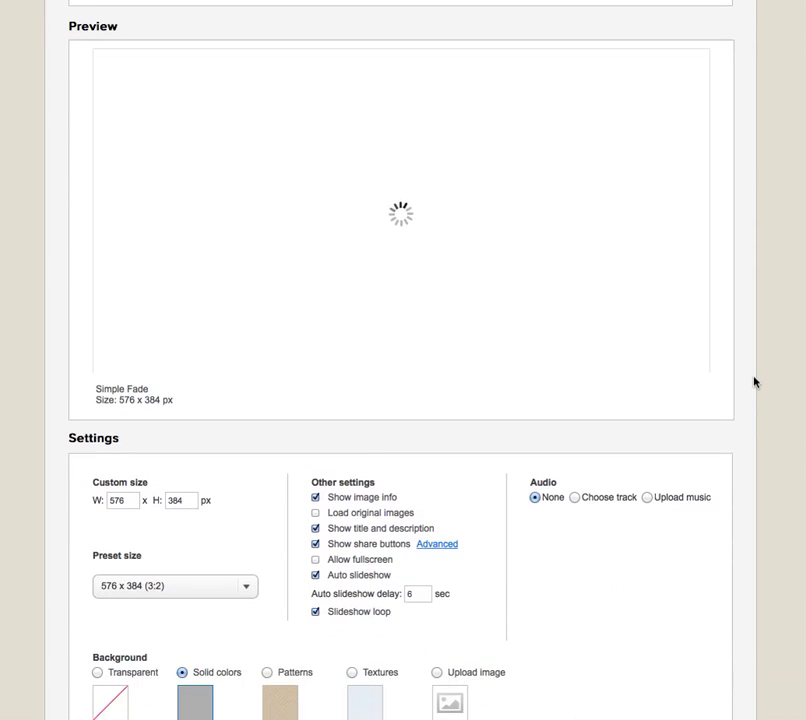
{"action": "scroll", "coordinate": [755, 381], "scroll_direction": "down", "scroll_amount": 1}
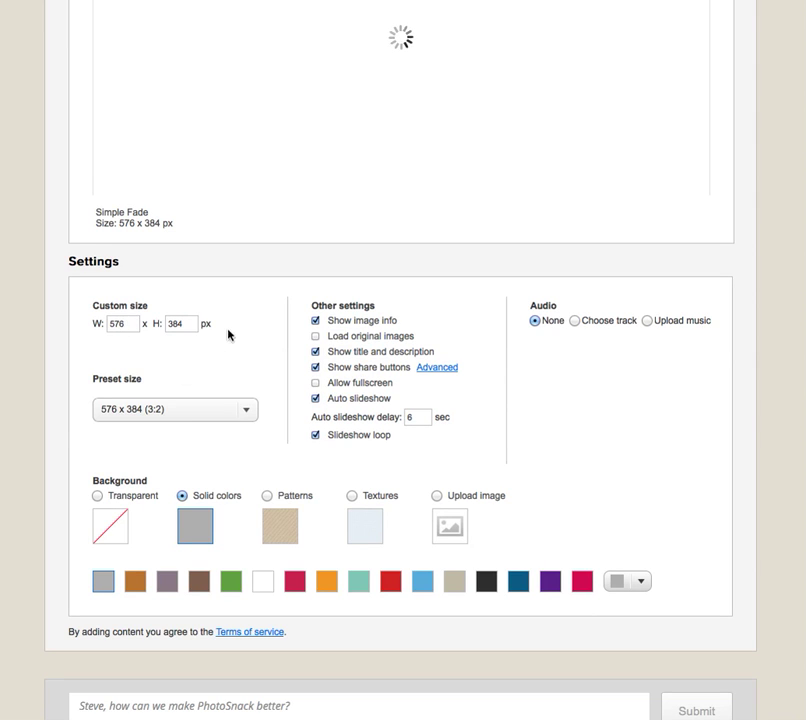
{"action": "left_click", "coordinate": [315, 322]}
{"action": "left_click", "coordinate": [315, 321]}
{"action": "scroll", "coordinate": [600, 441], "scroll_direction": "down", "scroll_amount": 1}
{"action": "scroll", "coordinate": [600, 441], "scroll_direction": "down", "scroll_amount": 2}
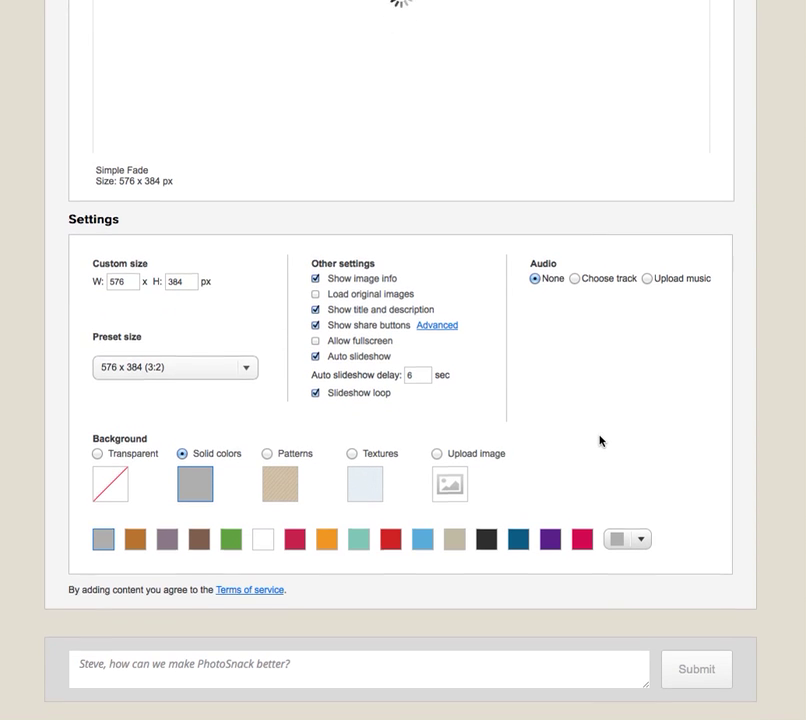
Go back to the Add photos stage and return to Customize to reload the slideshow preview.
{"action": "scroll", "coordinate": [625, 519], "scroll_direction": "up", "scroll_amount": 10}
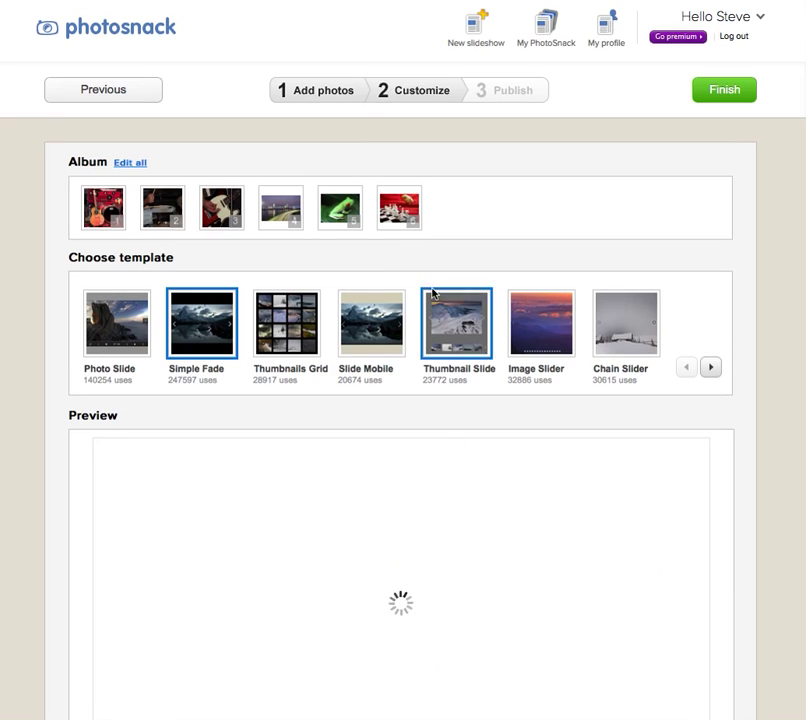
{"action": "left_click", "coordinate": [113, 88]}
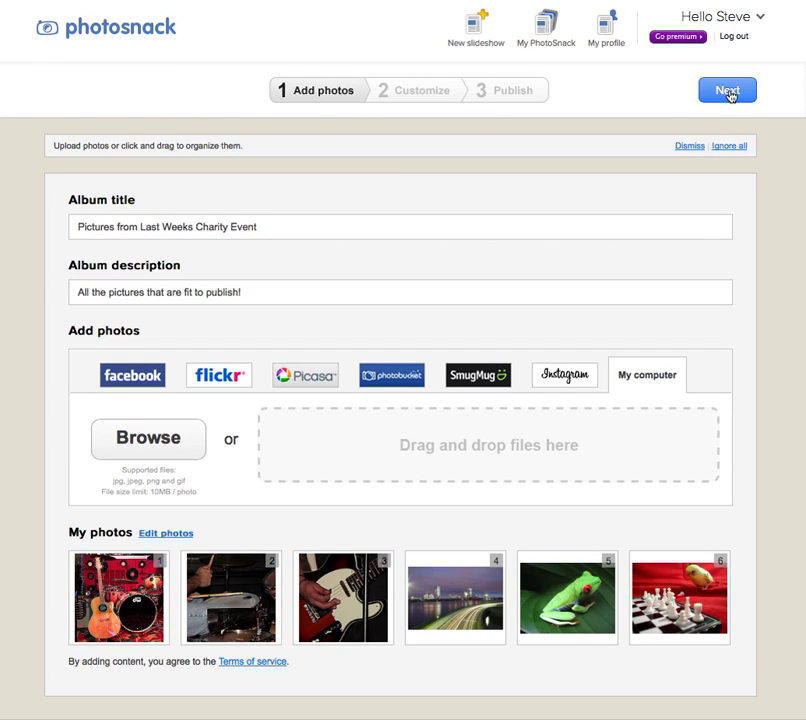
{"action": "left_click", "coordinate": [729, 91]}
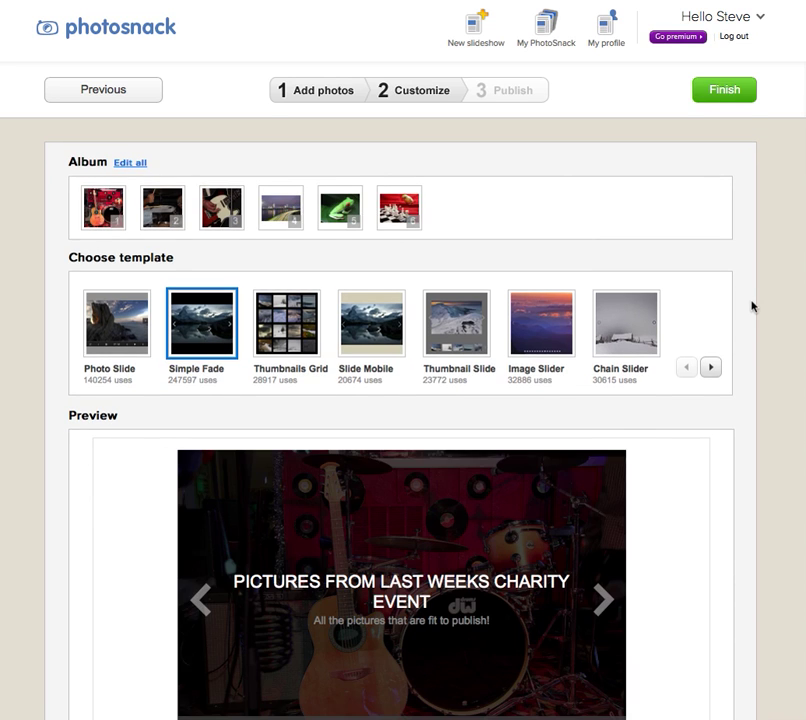
Advance the slideshow preview through the second and third photos to check their captions.
{"action": "scroll", "coordinate": [752, 306], "scroll_direction": "down", "scroll_amount": 2}
{"action": "scroll", "coordinate": [752, 306], "scroll_direction": "down", "scroll_amount": 1}
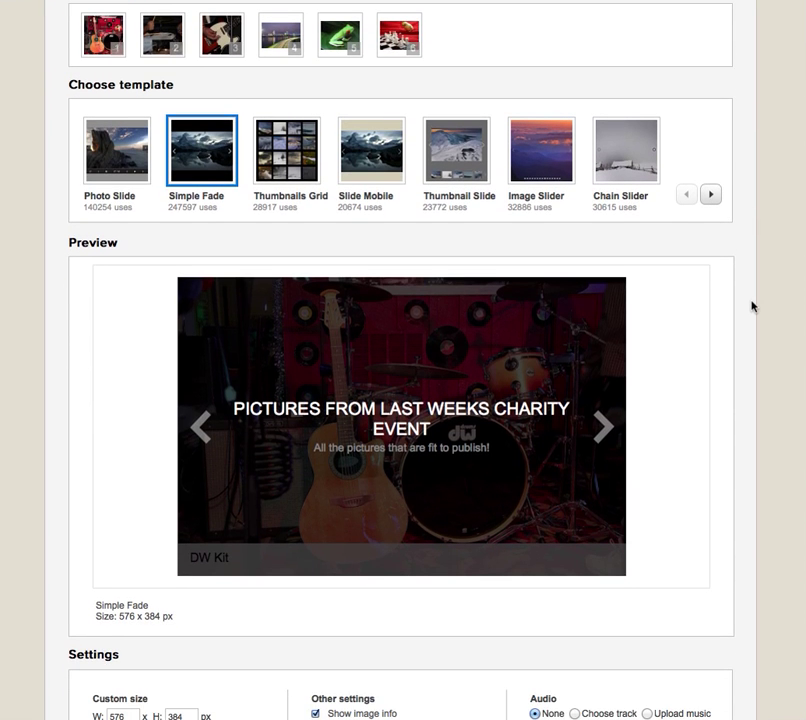
{"action": "scroll", "coordinate": [752, 306], "scroll_direction": "up", "scroll_amount": 1}
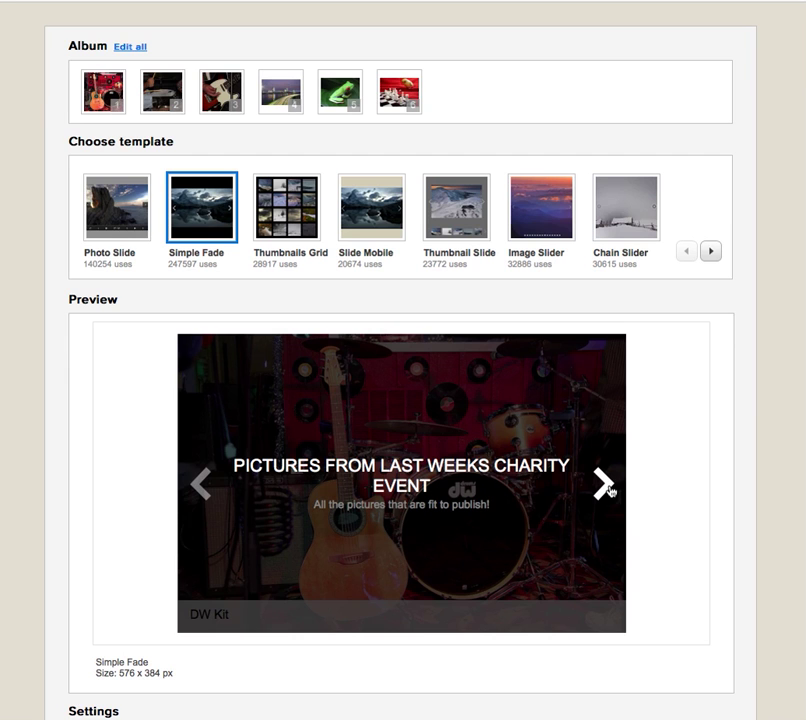
{"action": "left_click", "coordinate": [605, 486]}
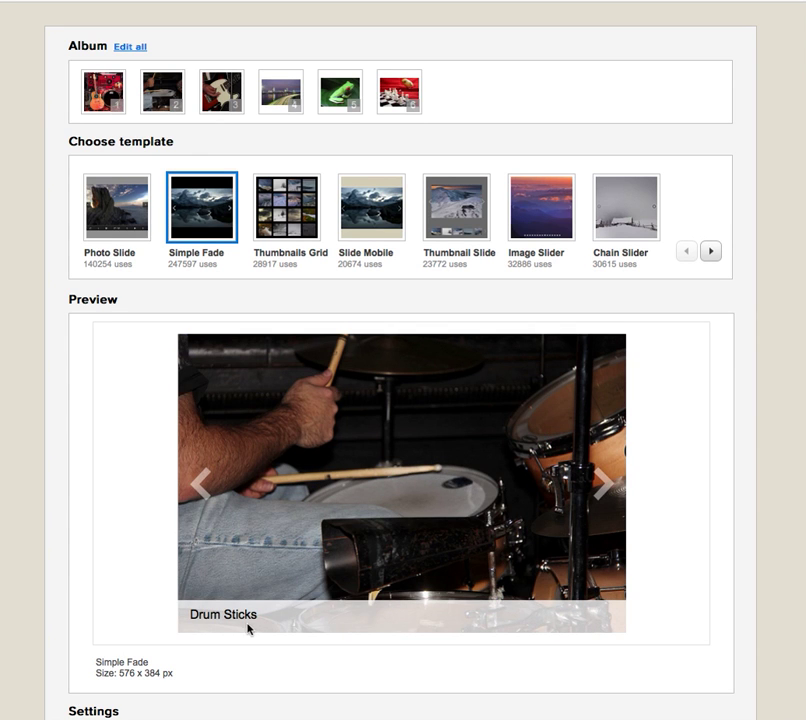
{"action": "left_click", "coordinate": [600, 486]}
Toggle Show image info off and on again, and step the preview back to the Guitar photo.
{"action": "scroll", "coordinate": [730, 419], "scroll_direction": "down", "scroll_amount": 5}
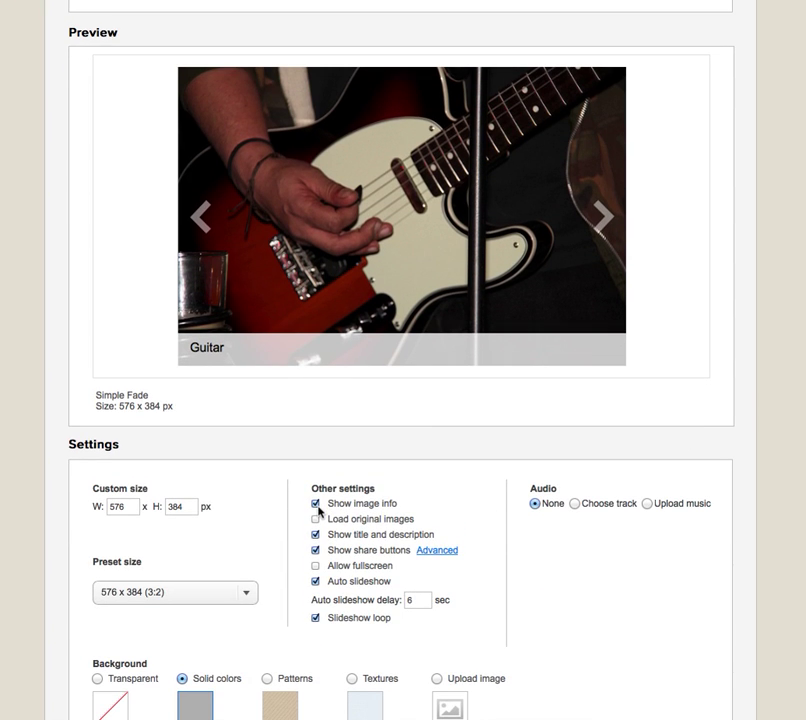
{"action": "left_click", "coordinate": [316, 504]}
{"action": "left_click", "coordinate": [316, 504]}
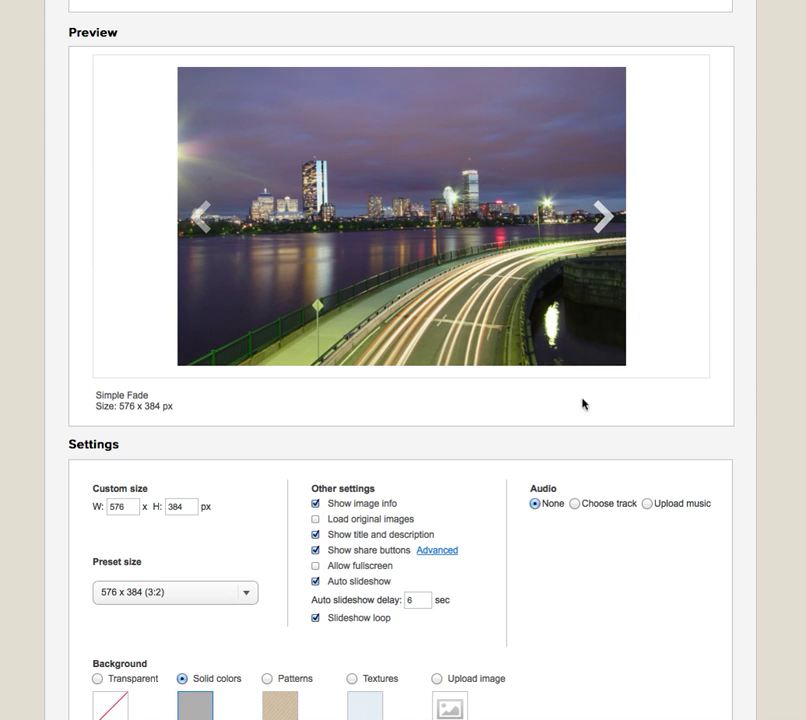
{"action": "left_click", "coordinate": [200, 219]}
{"action": "left_click", "coordinate": [200, 219]}
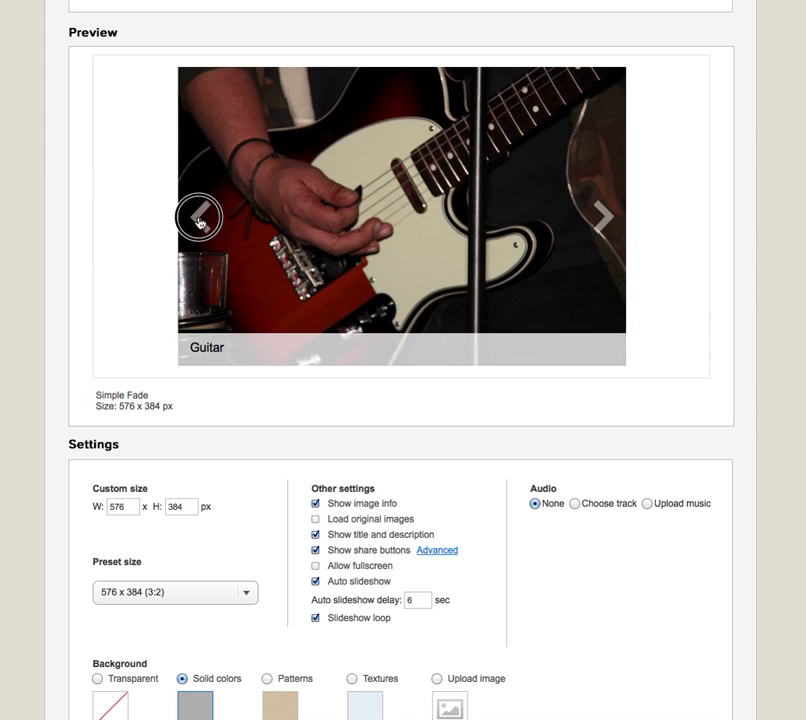
Keep the Simple Fade template and current settings, and finish customizing to publish the slideshow.
{"action": "scroll", "coordinate": [680, 200], "scroll_direction": "up", "scroll_amount": 5}
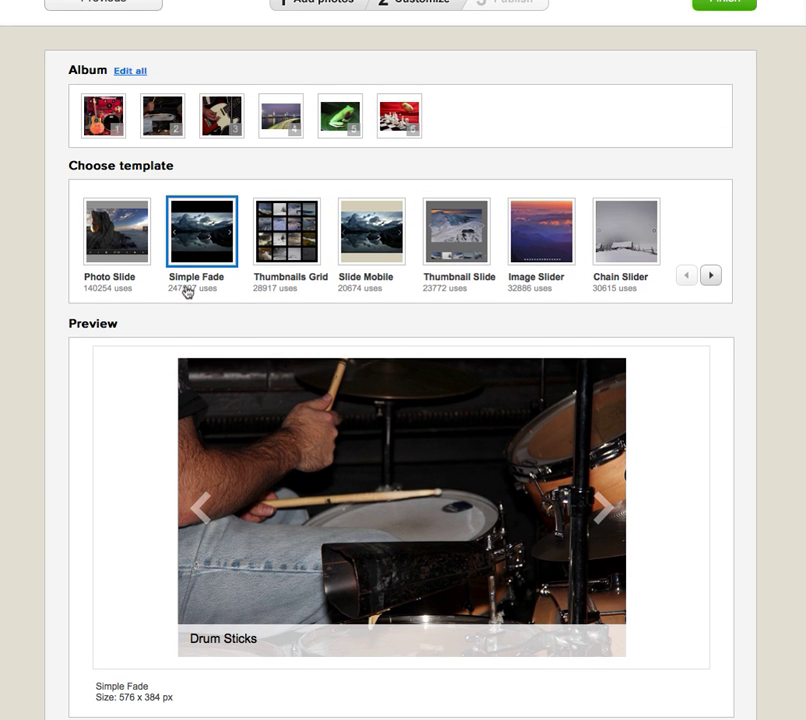
{"action": "scroll", "coordinate": [656, 447], "scroll_direction": "down", "scroll_amount": 2}
{"action": "scroll", "coordinate": [657, 447], "scroll_direction": "down", "scroll_amount": 4}
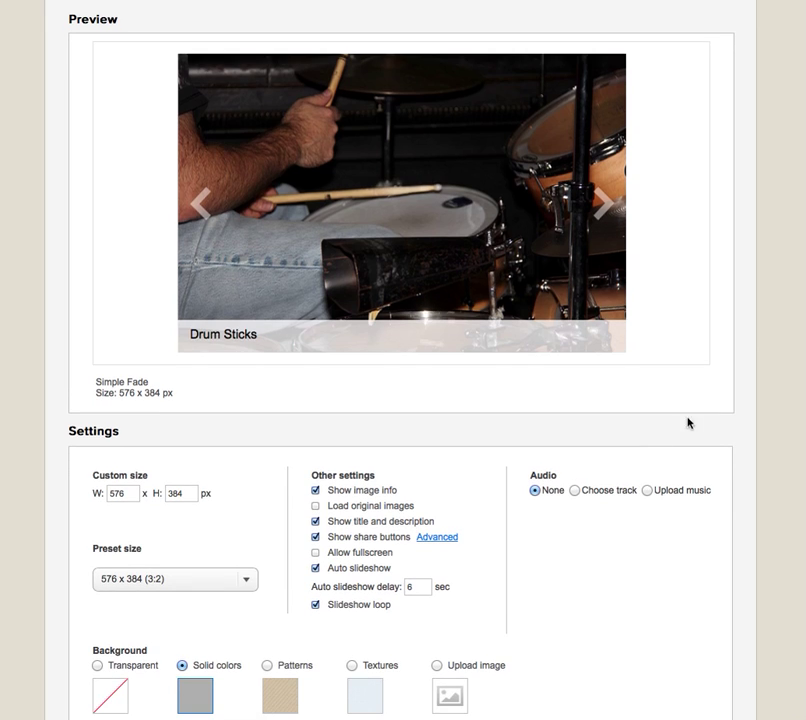
{"action": "scroll", "coordinate": [697, 382], "scroll_direction": "up", "scroll_amount": 1}
{"action": "scroll", "coordinate": [694, 383], "scroll_direction": "up", "scroll_amount": 3}
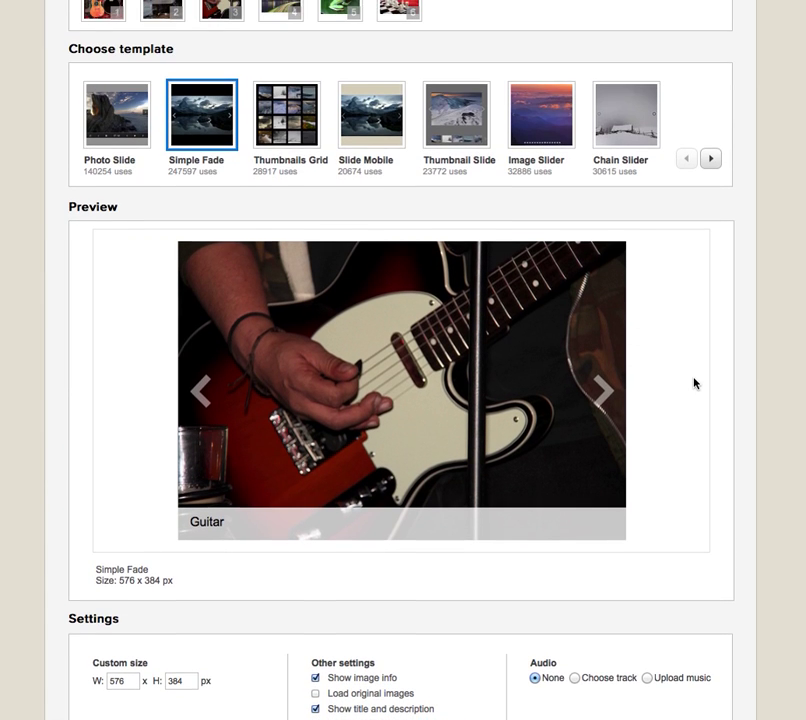
{"action": "scroll", "coordinate": [704, 378], "scroll_direction": "up", "scroll_amount": 4}
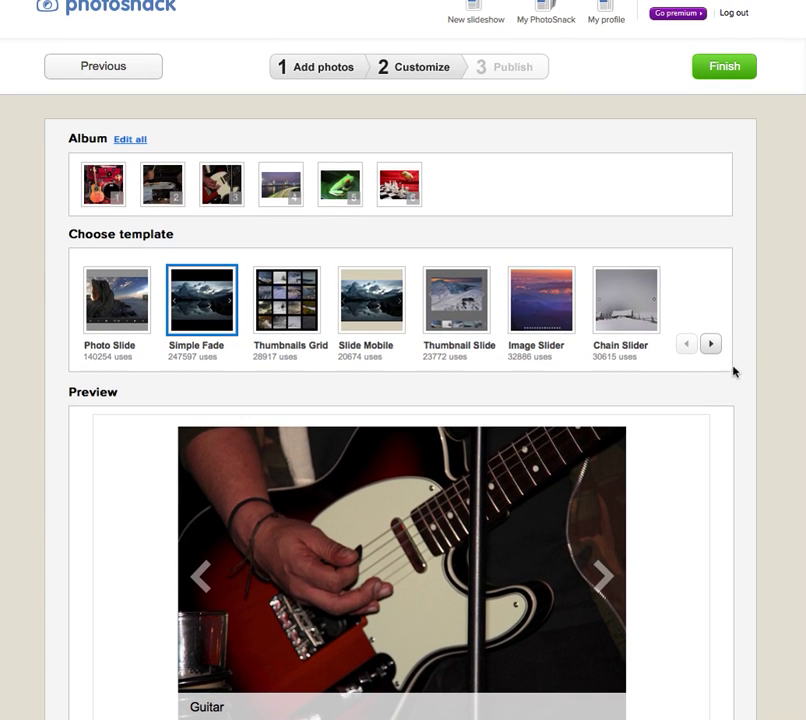
{"action": "left_click", "coordinate": [728, 62]}
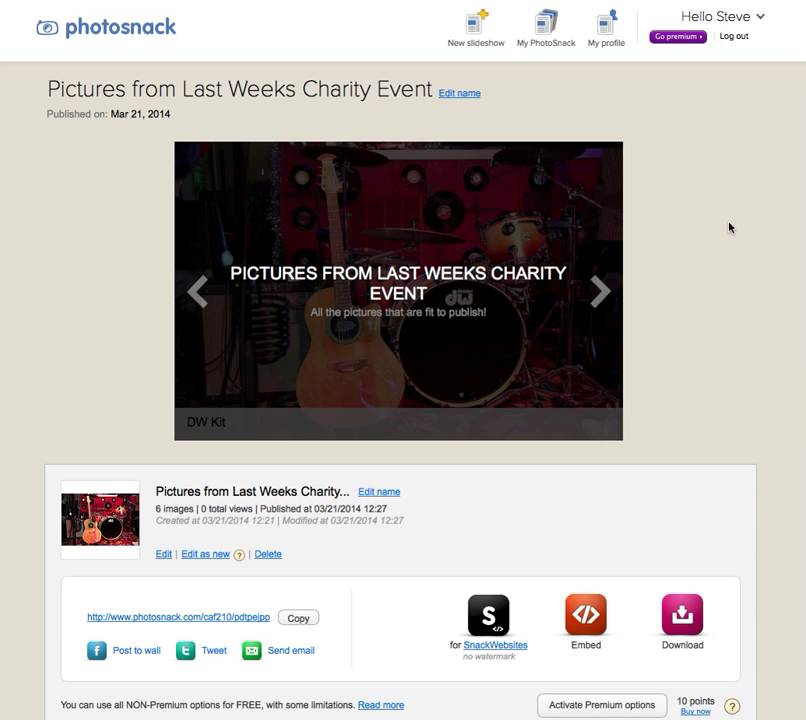
Request the published slideshow's embed code using the free option with watermark.
{"action": "scroll", "coordinate": [729, 227], "scroll_direction": "down", "scroll_amount": 2}
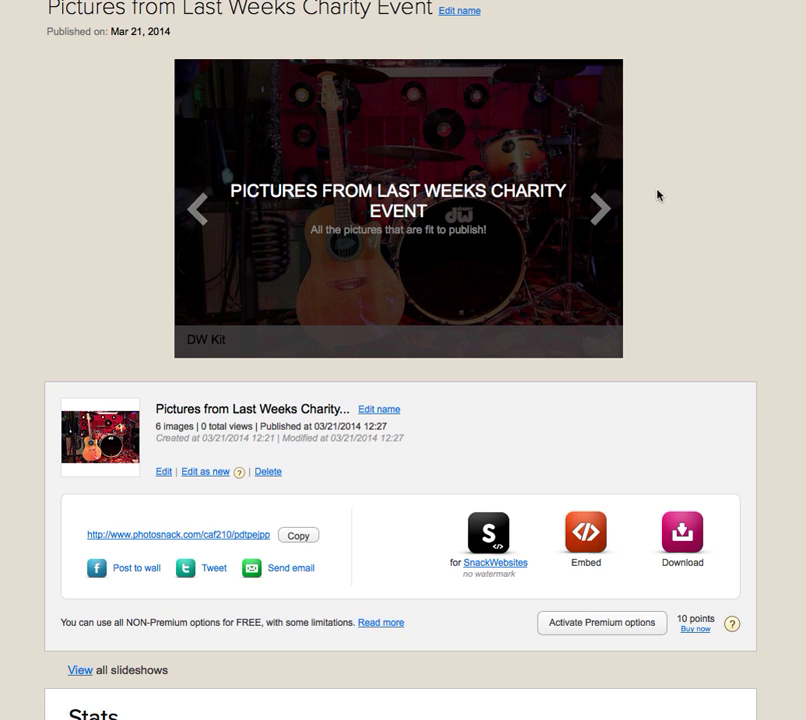
{"action": "scroll", "coordinate": [657, 194], "scroll_direction": "down", "scroll_amount": 4}
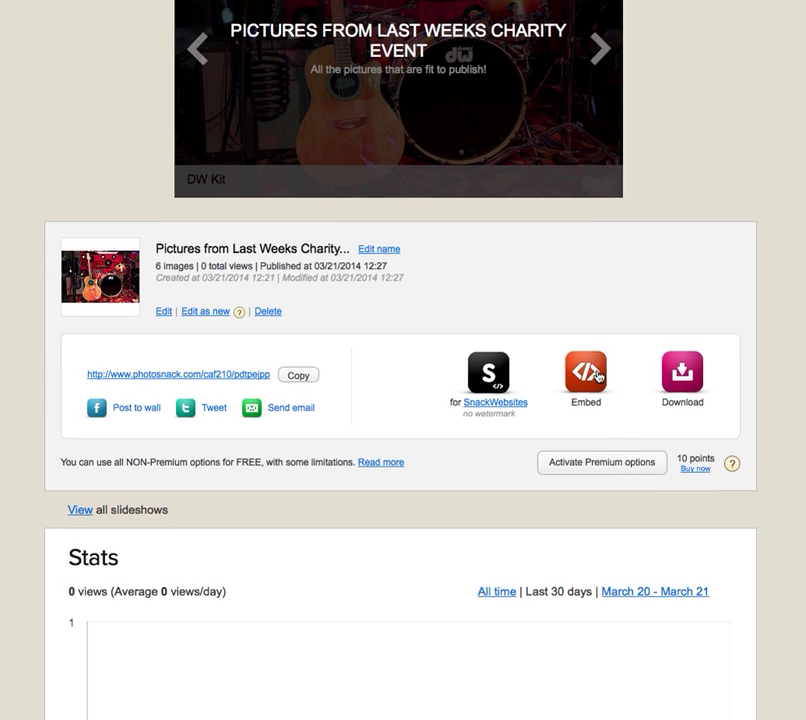
{"action": "left_click", "coordinate": [590, 376]}
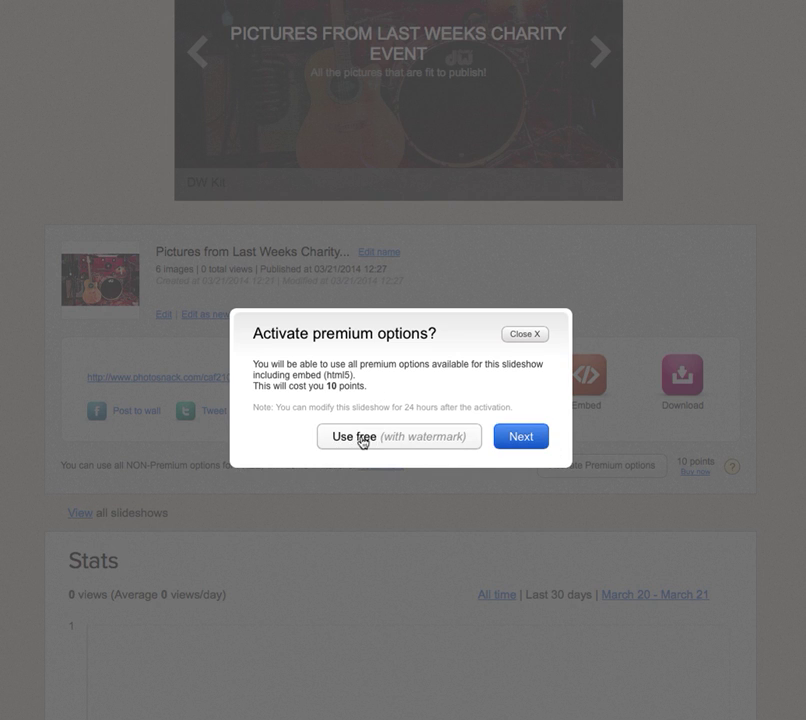
{"action": "left_click", "coordinate": [406, 441]}
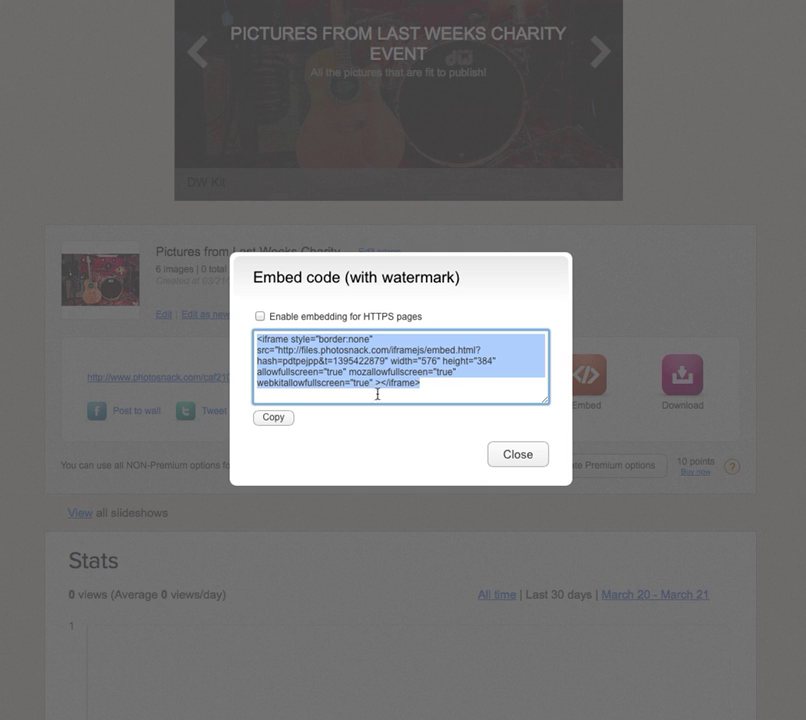
Select and copy the full watermarked iframe embed code, and close the embed code dialog.
{"action": "left_click", "coordinate": [307, 361]}
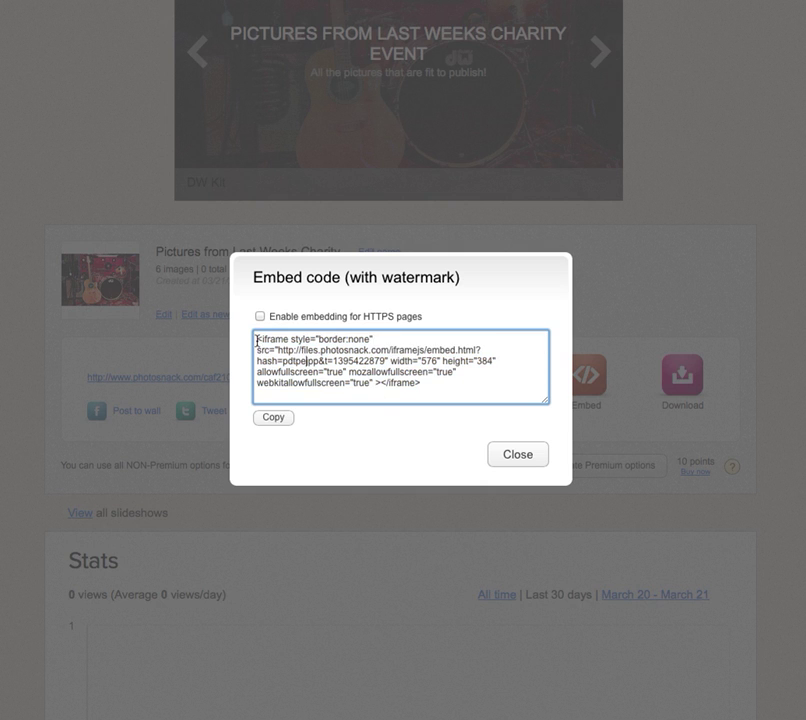
{"action": "left_click_drag", "start_coordinate": [257, 340], "coordinate": [465, 385]}
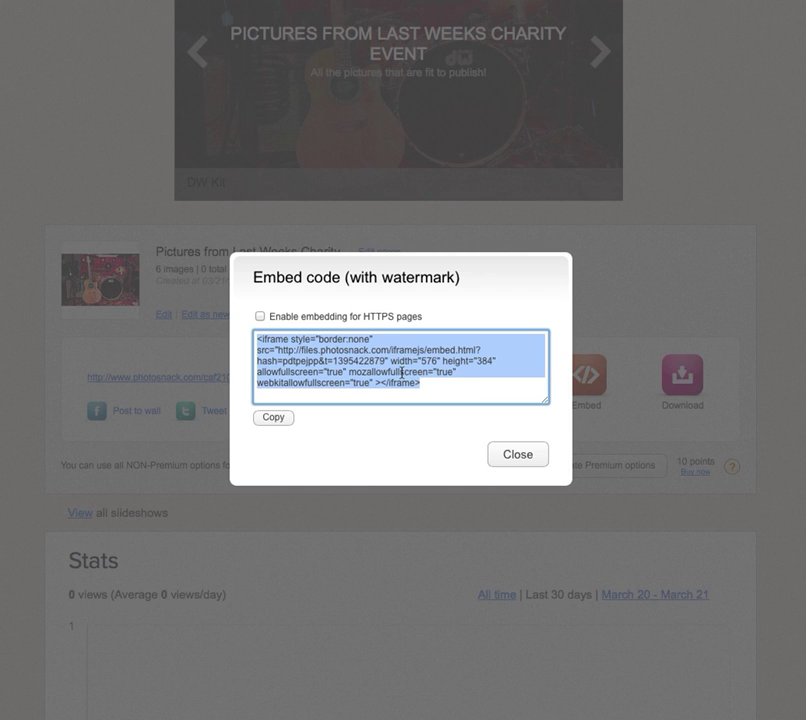
{"action": "left_click", "coordinate": [277, 421]}
{"action": "left_click", "coordinate": [387, 373]}
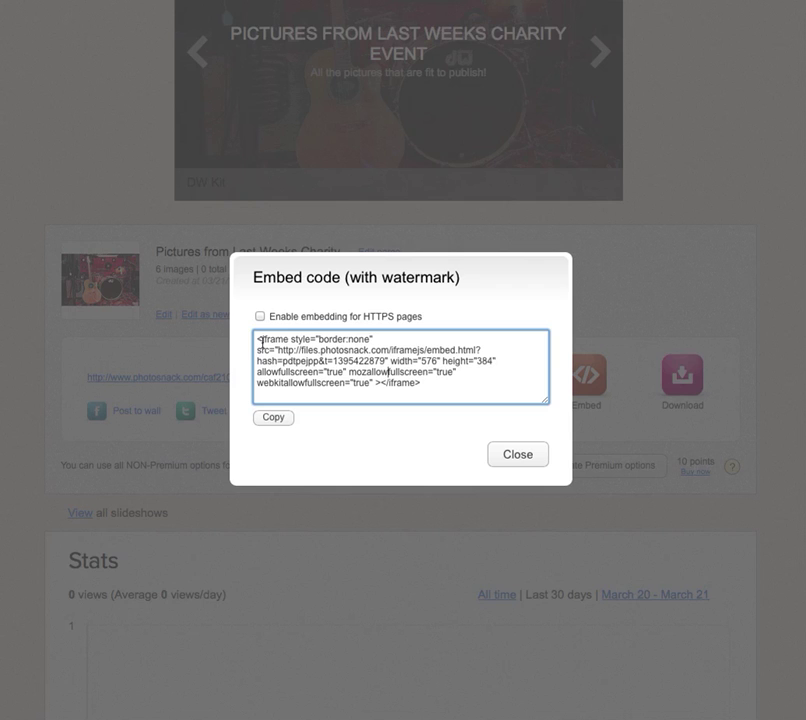
{"action": "left_click_drag", "start_coordinate": [256, 336], "coordinate": [456, 396]}
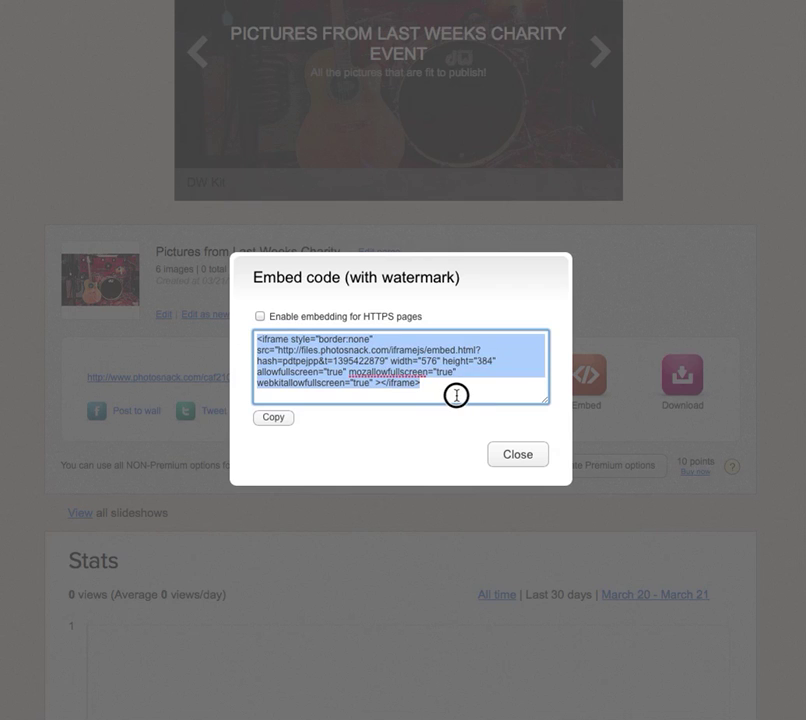
{"action": "left_click", "coordinate": [523, 457]}
Step through the photos of the published charity event slideshow to check how it plays.
{"action": "scroll", "coordinate": [585, 250], "scroll_direction": "up", "scroll_amount": 1}
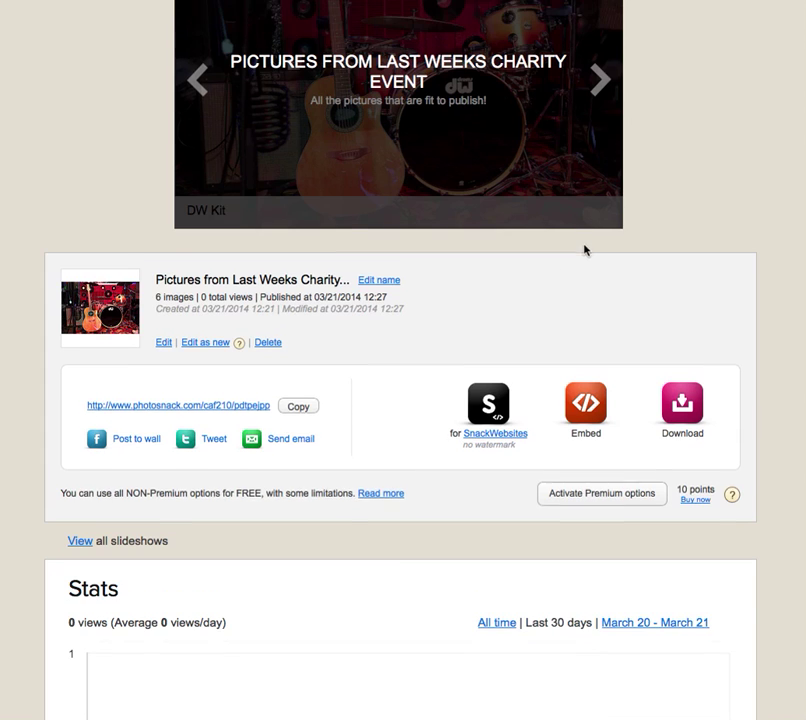
{"action": "scroll", "coordinate": [585, 250], "scroll_direction": "up", "scroll_amount": 3}
{"action": "left_click", "coordinate": [600, 225]}
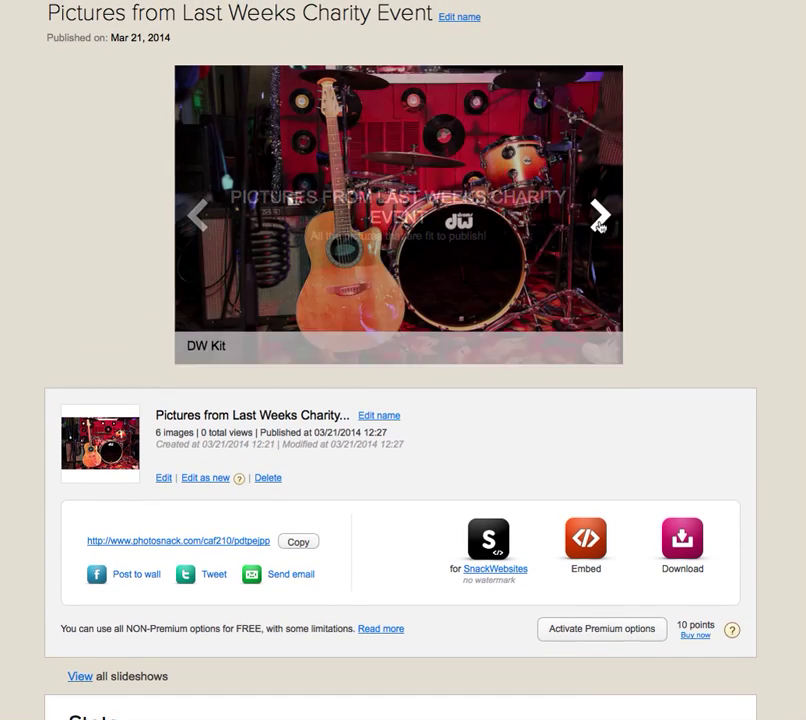
{"action": "left_click", "coordinate": [600, 216]}
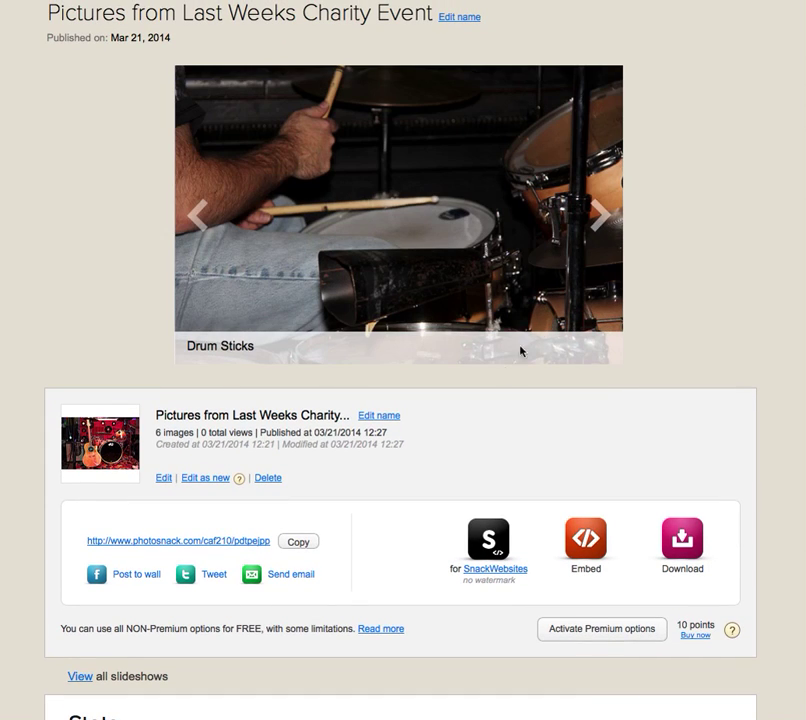
{"action": "left_click", "coordinate": [601, 213]}
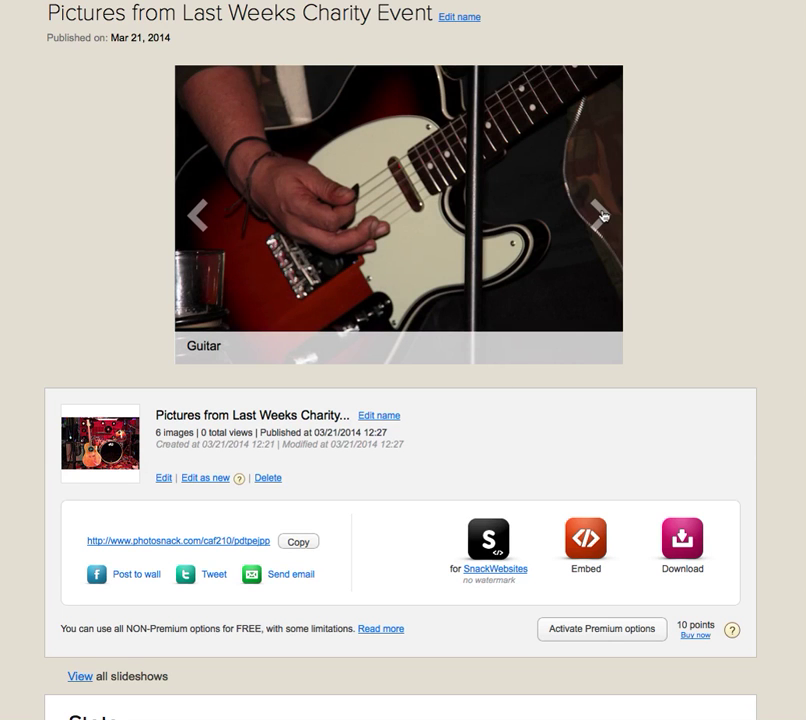
{"action": "left_click", "coordinate": [601, 214]}
{"action": "left_click", "coordinate": [601, 213]}
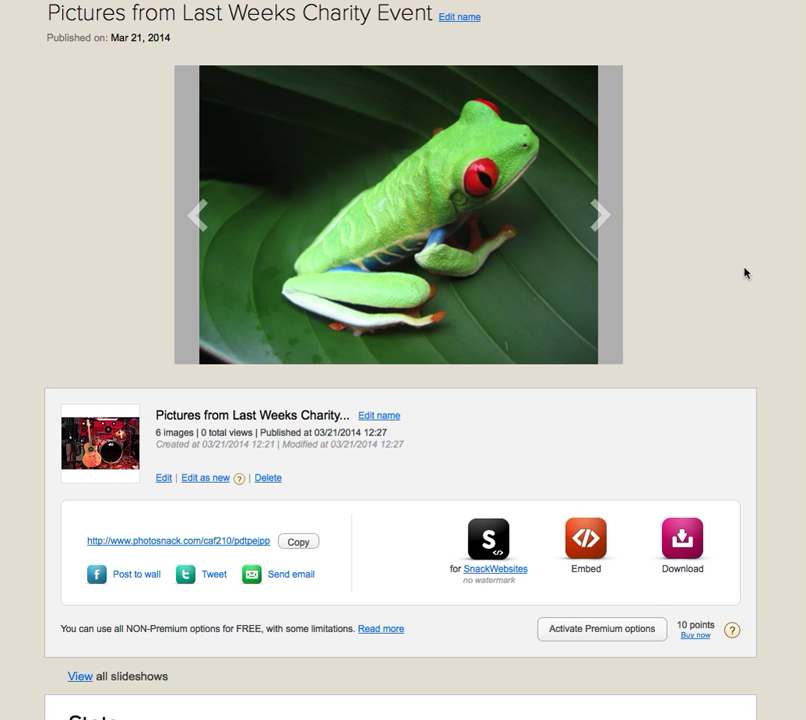
Go to the My slideshows list to view all published slideshows.
{"action": "scroll", "coordinate": [744, 272], "scroll_direction": "up", "scroll_amount": 2}
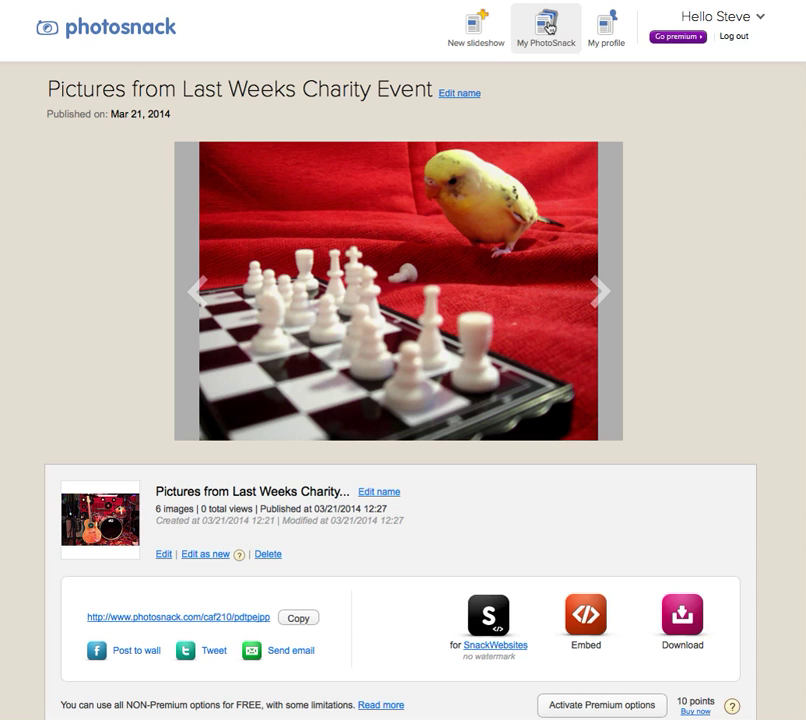
{"action": "left_click", "coordinate": [546, 27]}
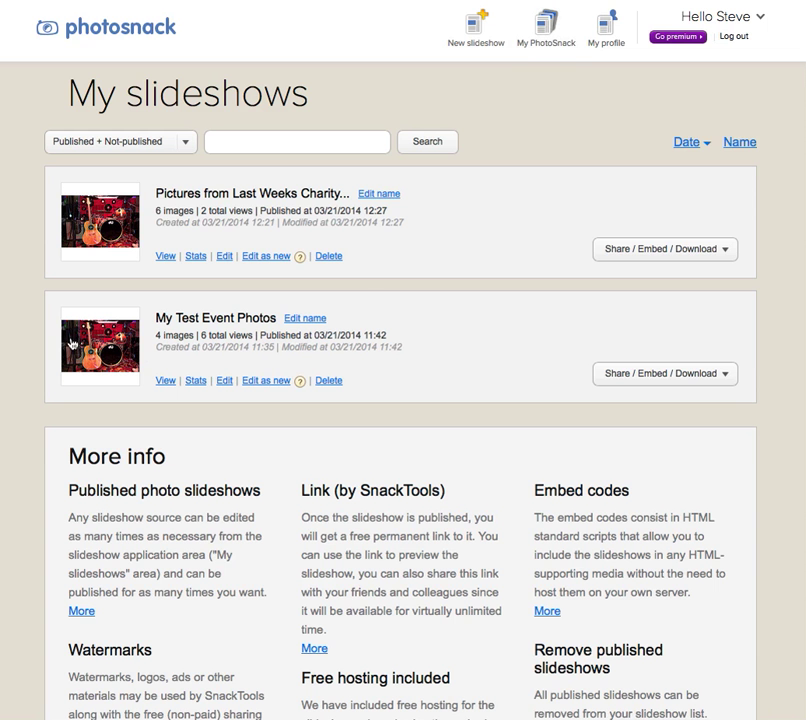
{"action": "scroll", "coordinate": [50, 340], "scroll_direction": "down", "scroll_amount": 1}
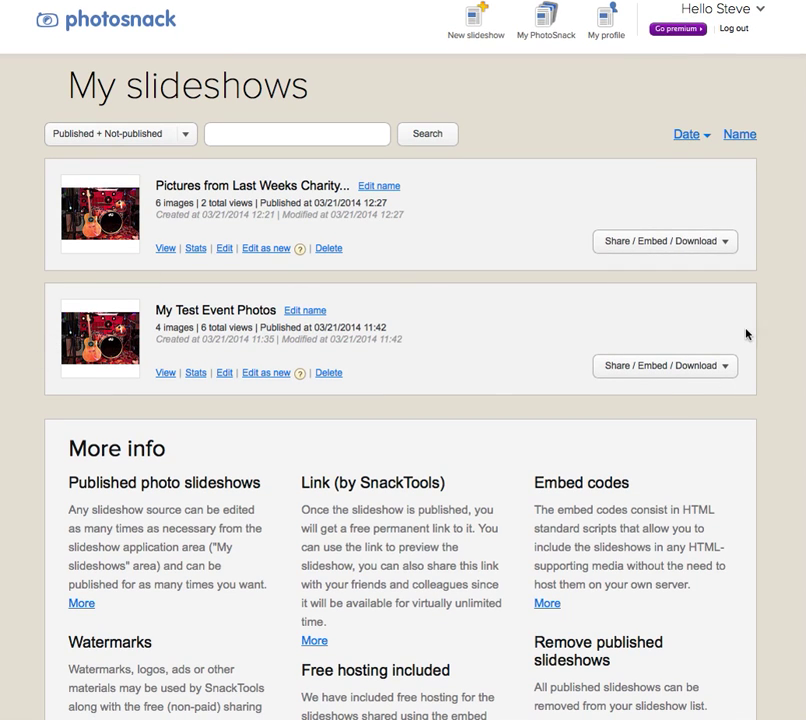
Open the Pictures from Last Weeks Charity Event slideshow for editing, review its album details and photos, and return to the slideshow list.
{"action": "left_click_drag", "start_coordinate": [166, 184], "coordinate": [259, 187]}
{"action": "left_click", "coordinate": [247, 186]}
{"action": "left_click", "coordinate": [225, 249]}
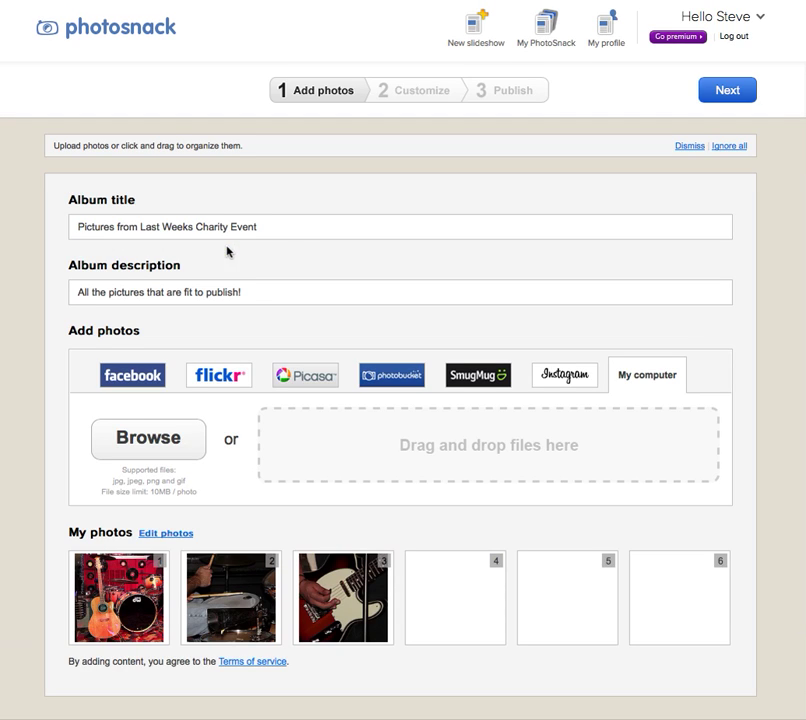
{"action": "scroll", "coordinate": [473, 309], "scroll_direction": "down", "scroll_amount": 2}
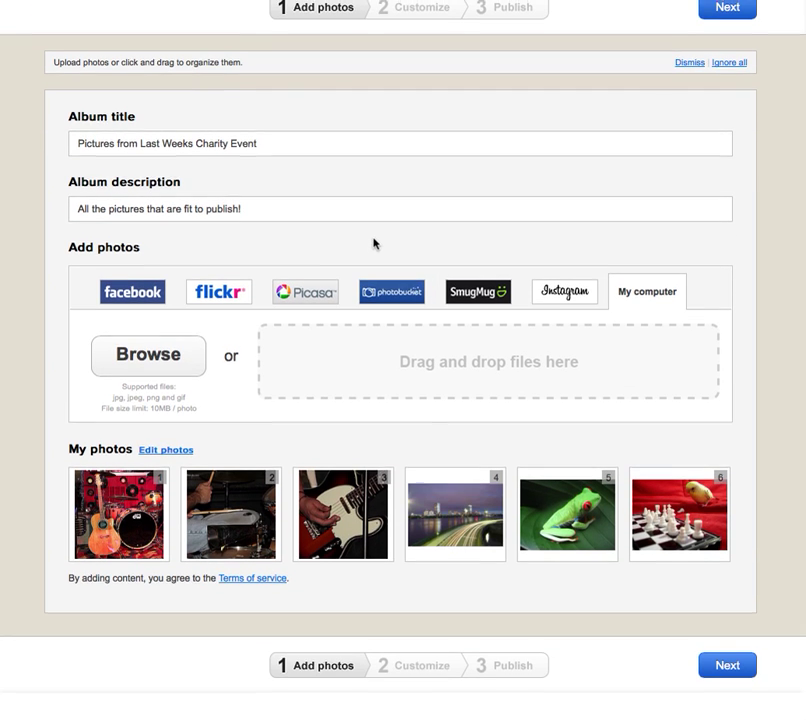
{"action": "scroll", "coordinate": [373, 243], "scroll_direction": "up", "scroll_amount": 1}
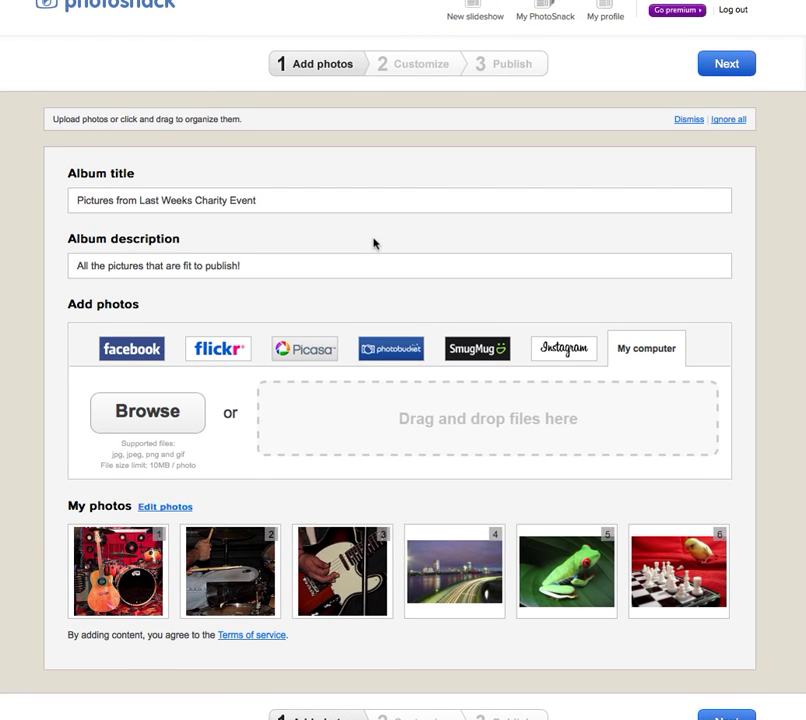
{"action": "scroll", "coordinate": [373, 243], "scroll_direction": "up", "scroll_amount": 1}
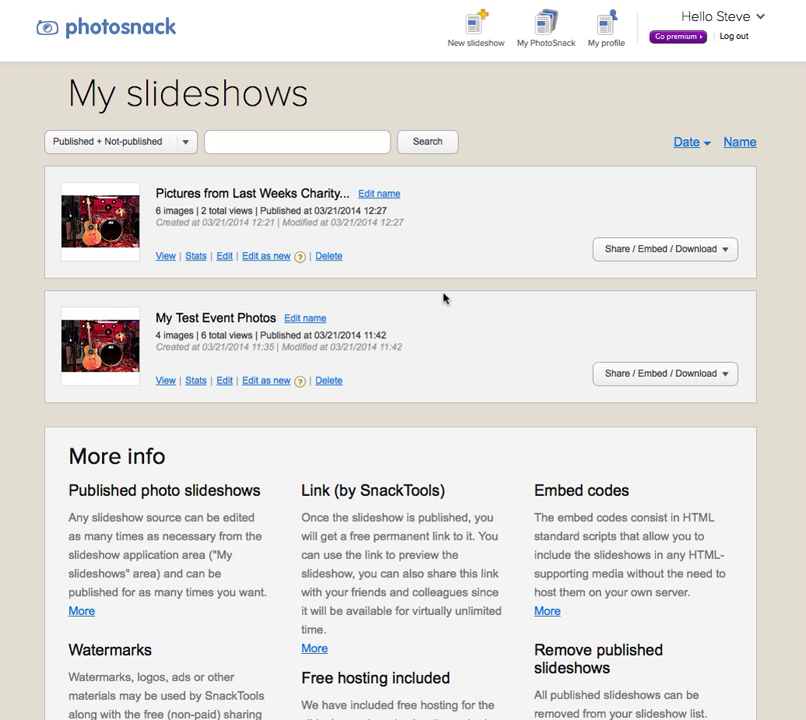
Examine the share, embed and download options of the charity event slideshow and of My Test Event Photos.
{"action": "left_click", "coordinate": [721, 254]}
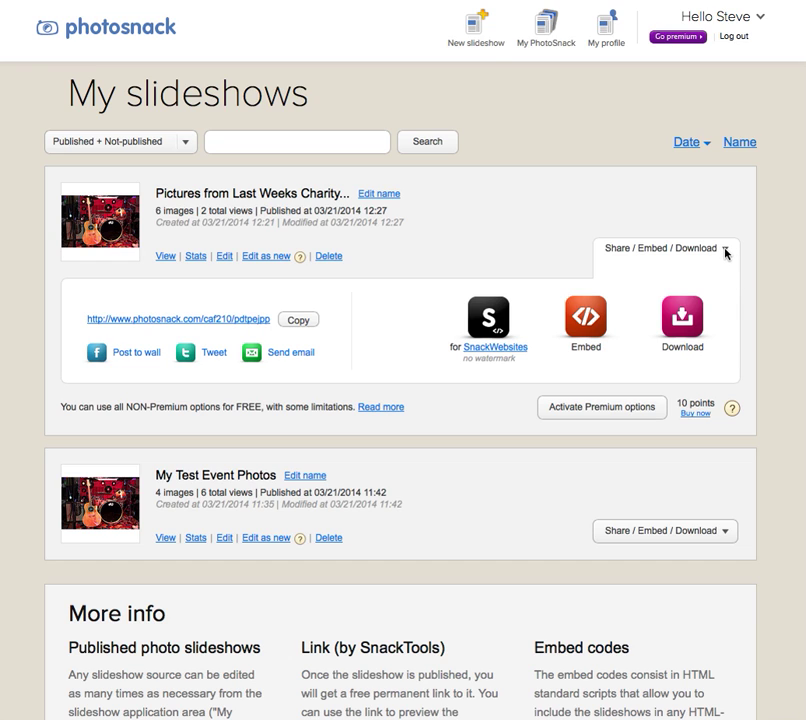
{"action": "left_click", "coordinate": [727, 532]}
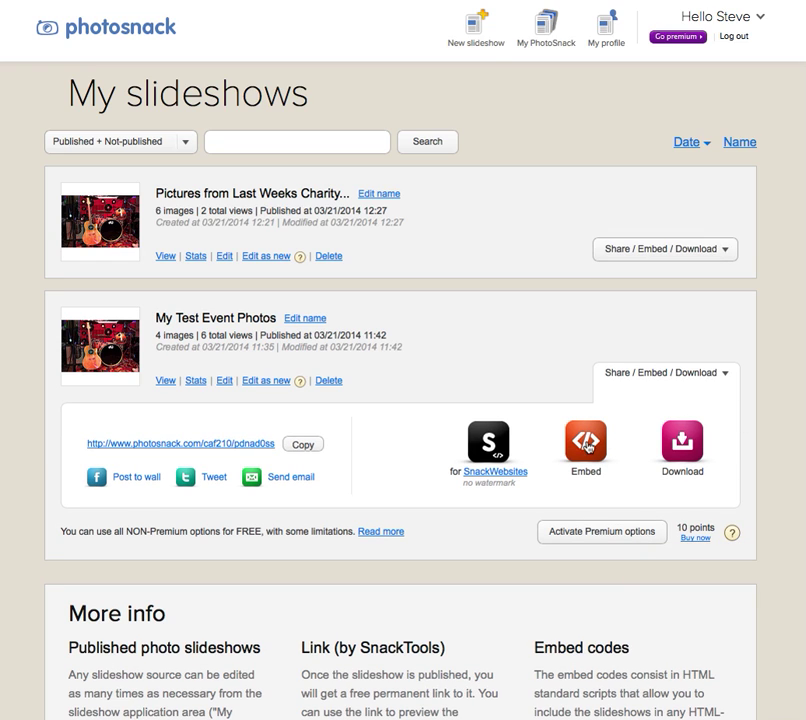
{"action": "left_click", "coordinate": [728, 373]}
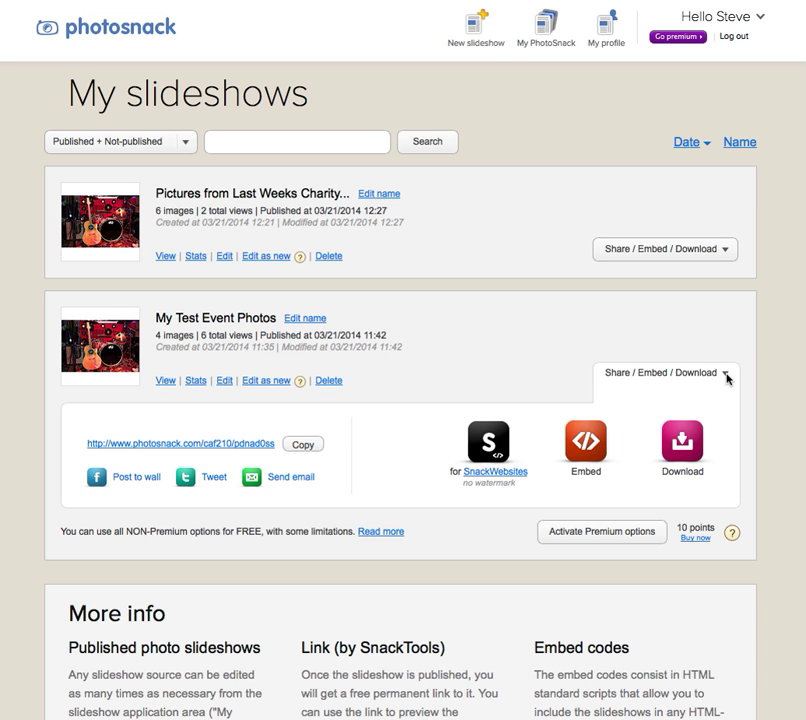